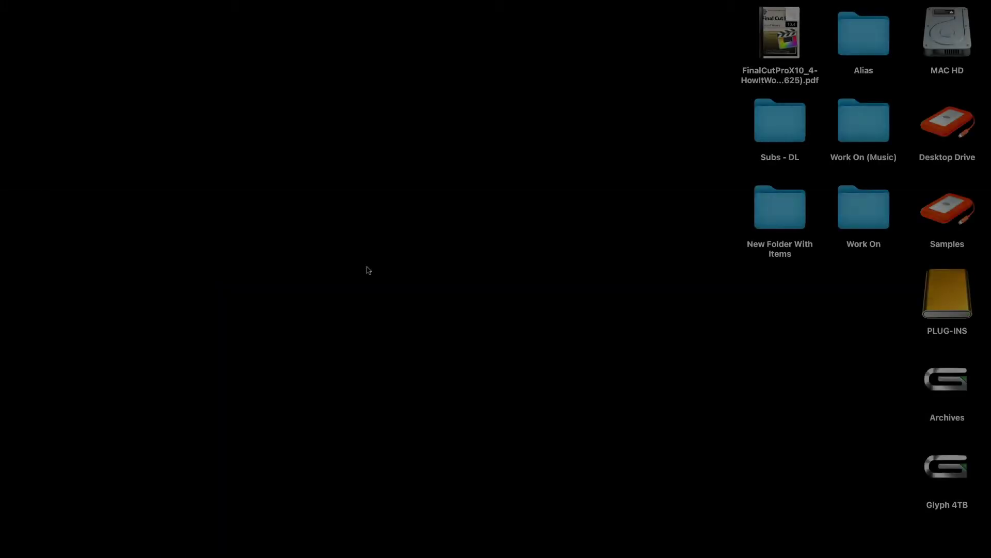
Step: Search Spotlight for 'name of song', then dismiss the search panel
key("super+space")
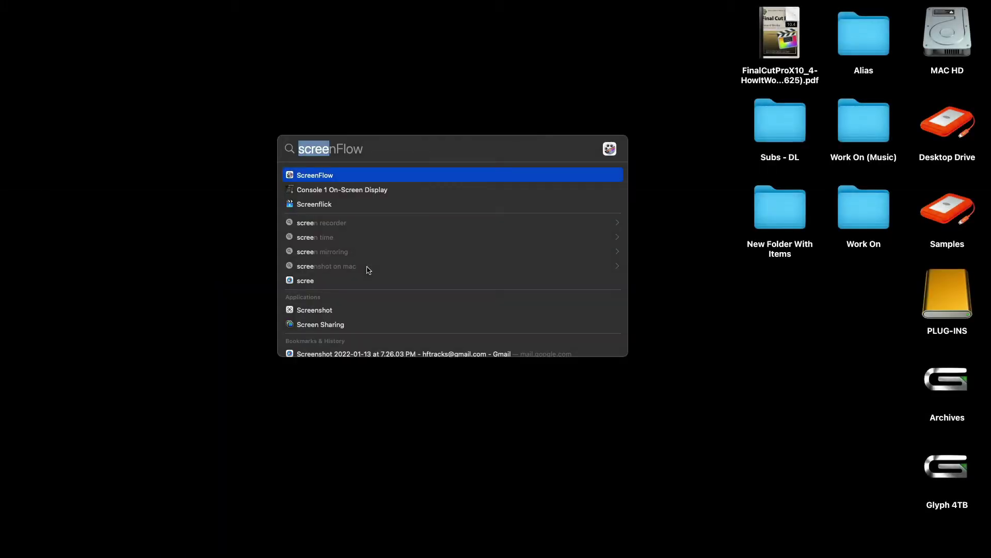
type("name of song")
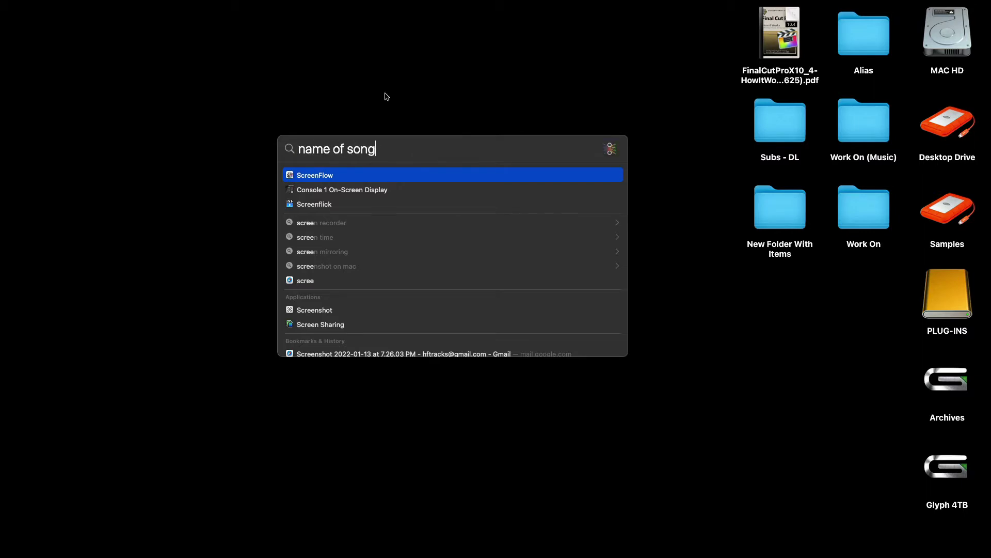
key("Escape")
Step: Check the Apple menu's Recent Items list, then close it
mouse_move(114, 3)
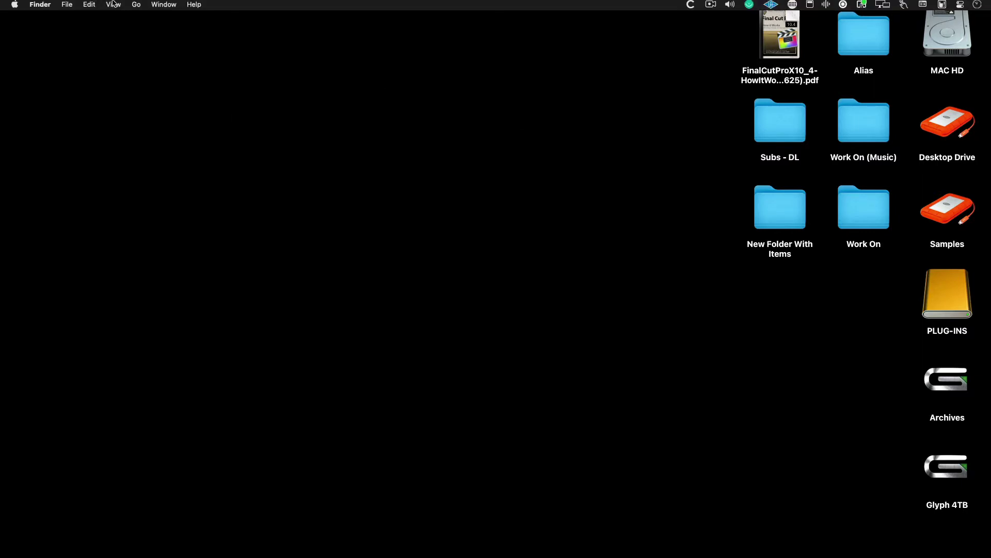
left_click(67, 5)
mouse_move(15, 5)
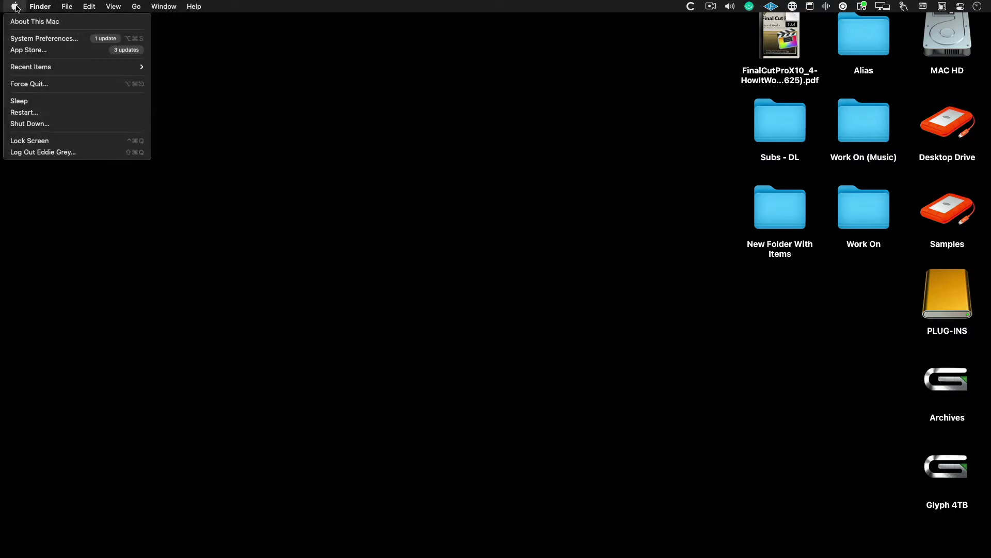
mouse_move(76, 69)
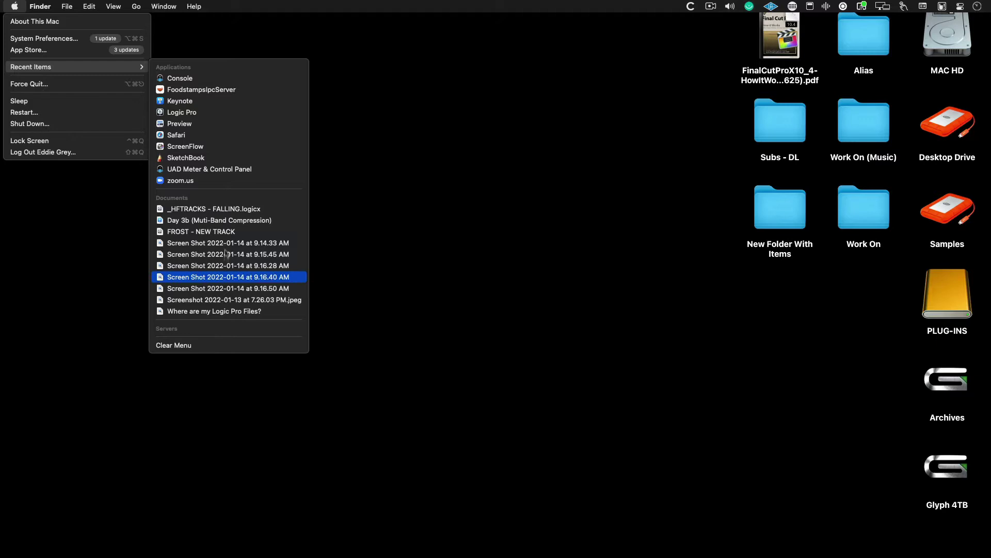
left_click(579, 250)
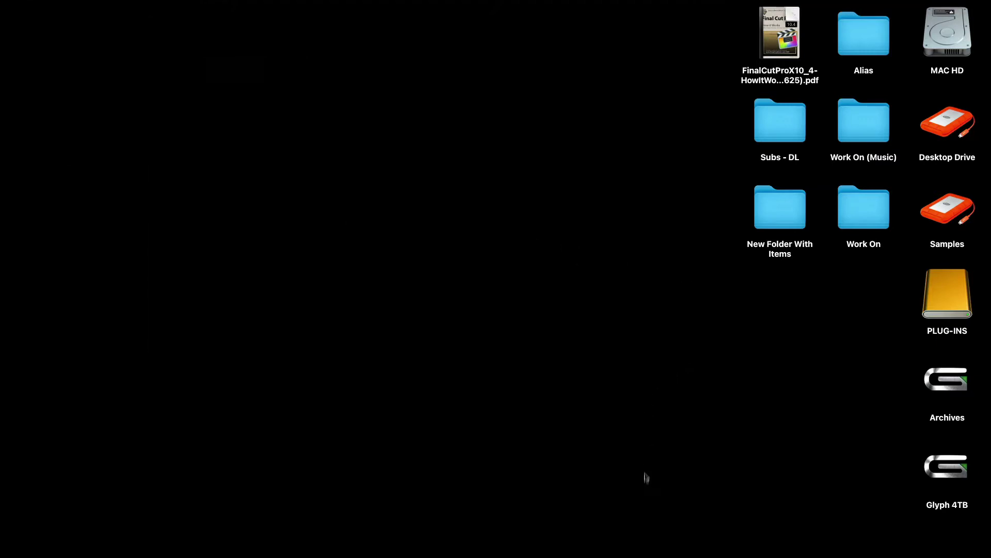
Step: View Logic Pro's recent projects from its Dock menu, then dismiss the list
mouse_move(642, 555)
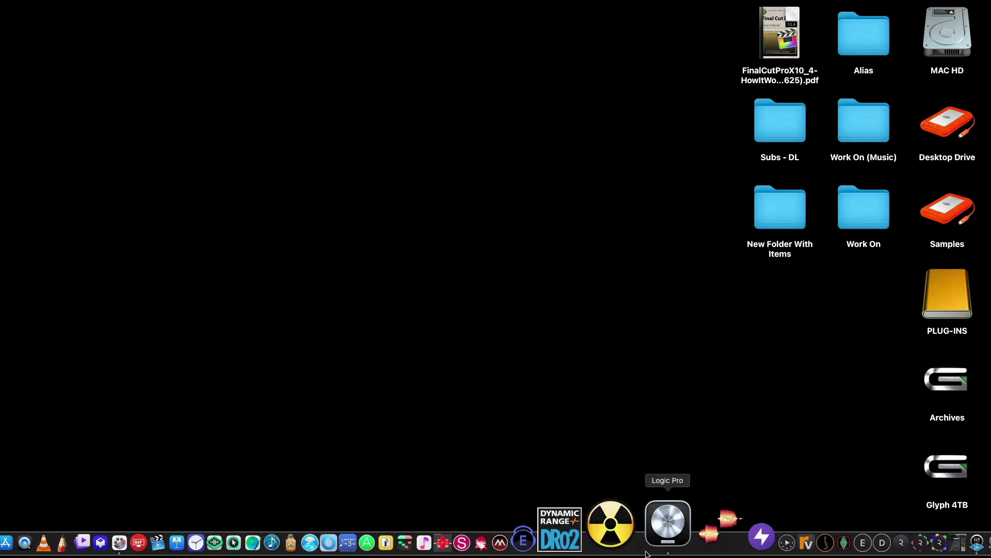
right_click(654, 531)
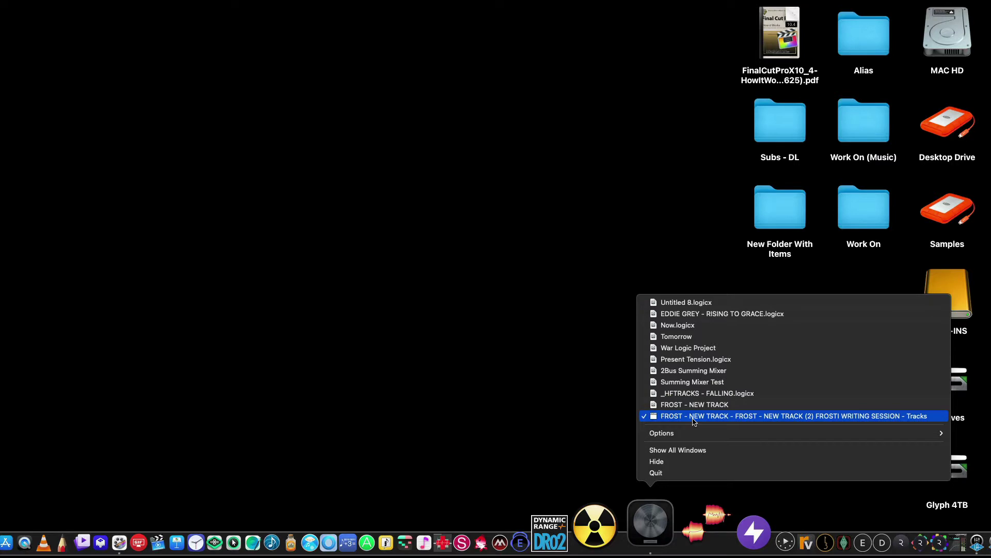
left_click(475, 303)
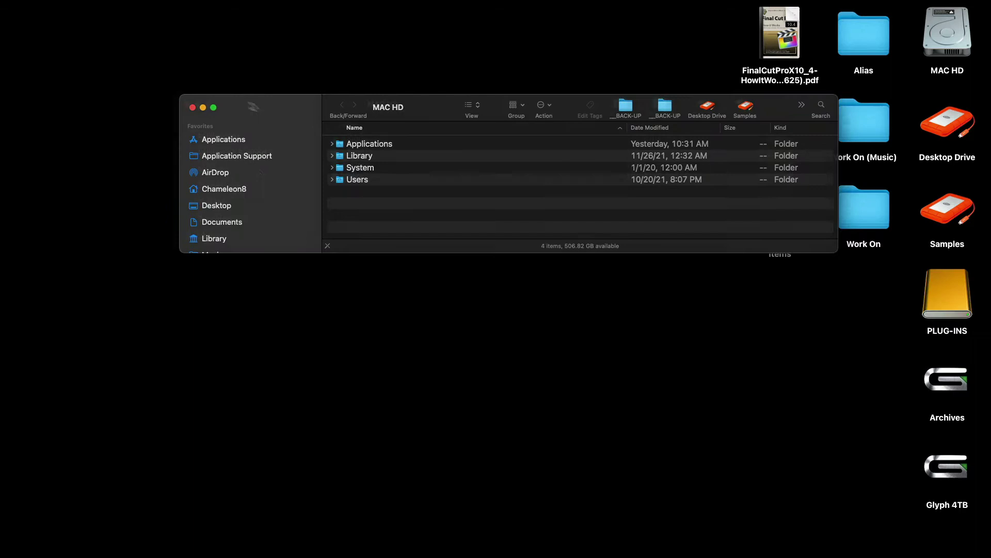
Step: Enlarge the Finder window and show Get Info for the Logic folder inside Music
left_click_drag(747, 245, 761, 549)
left_click(140, 281)
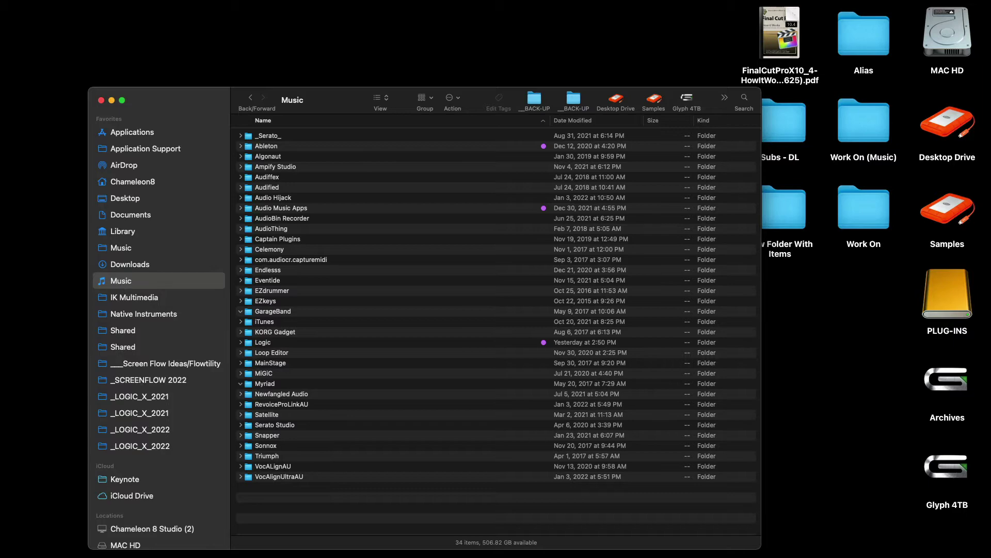
left_click(300, 343)
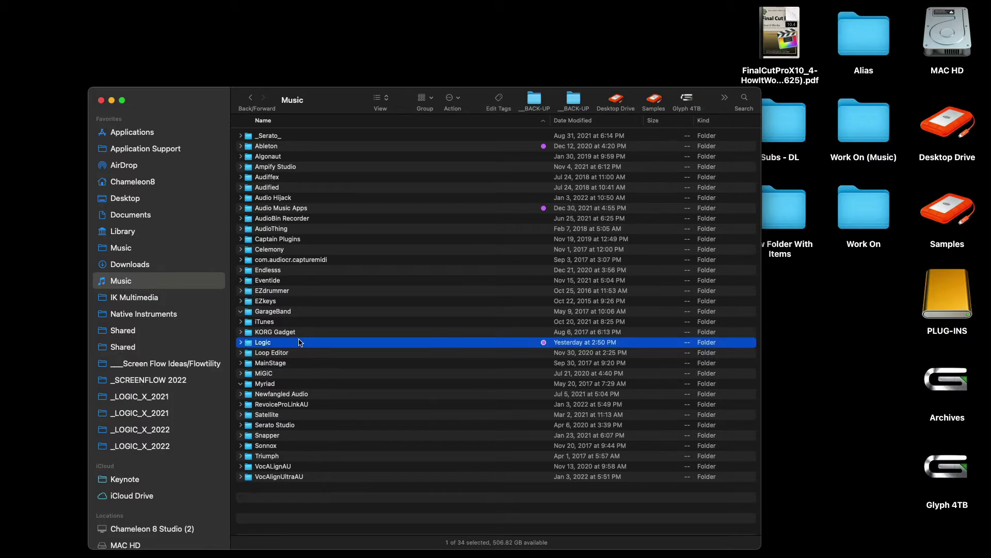
key("super+i")
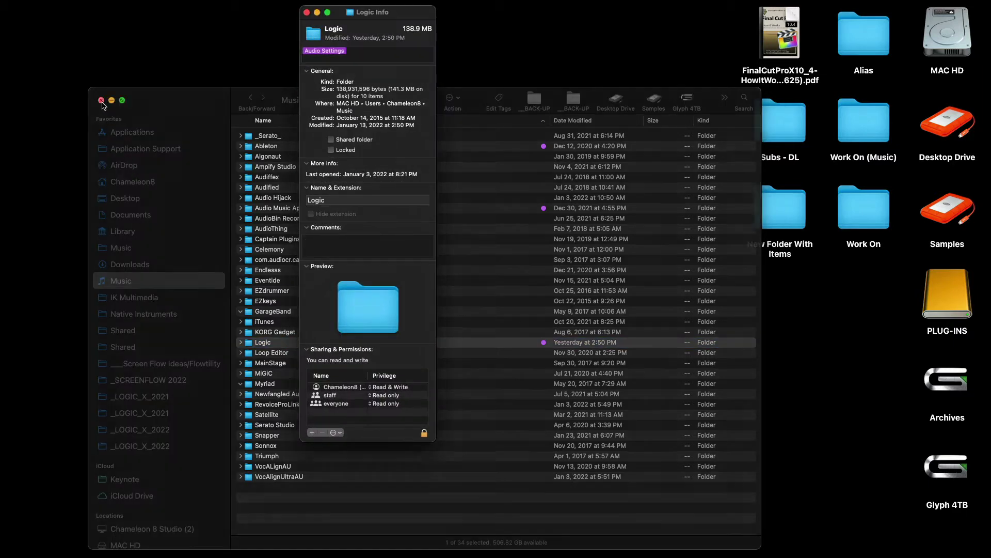
Step: Close the Finder window and reposition the Logic info window to read its location path
left_click(101, 100)
left_click_drag(398, 19, 411, 23)
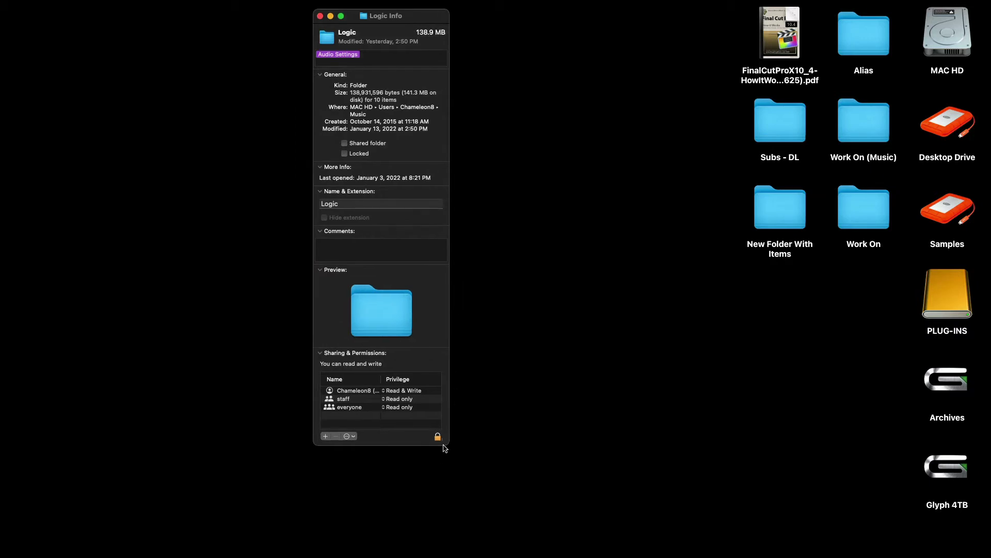
left_click_drag(449, 443, 473, 479)
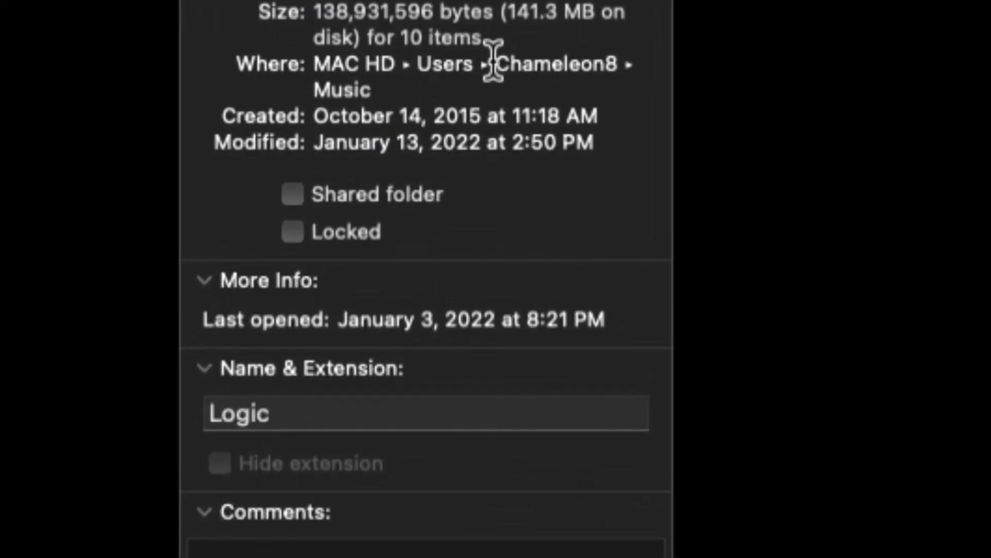
left_click_drag(494, 63, 617, 63)
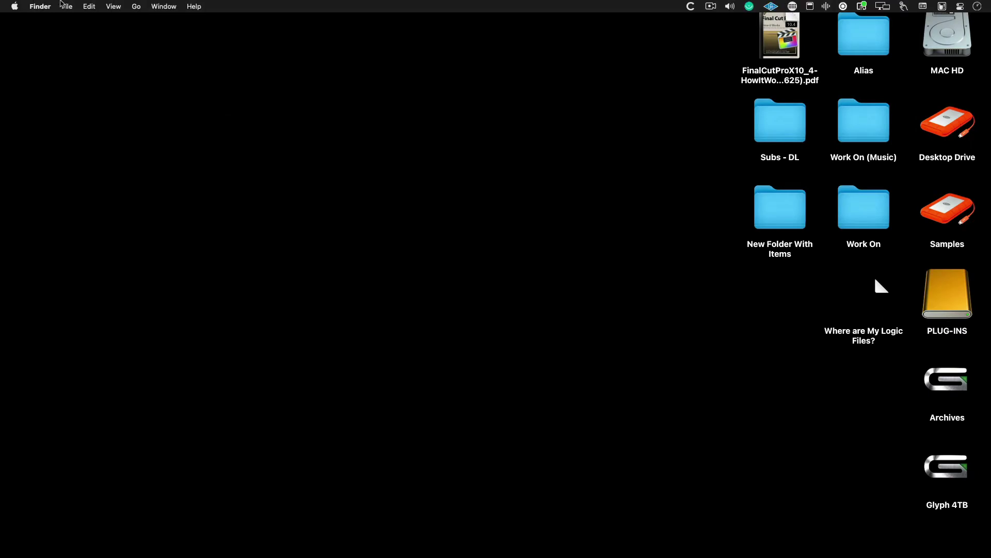
Step: Toggle the Hard disks desktop option off and back on in Finder Preferences
left_click(32, 6)
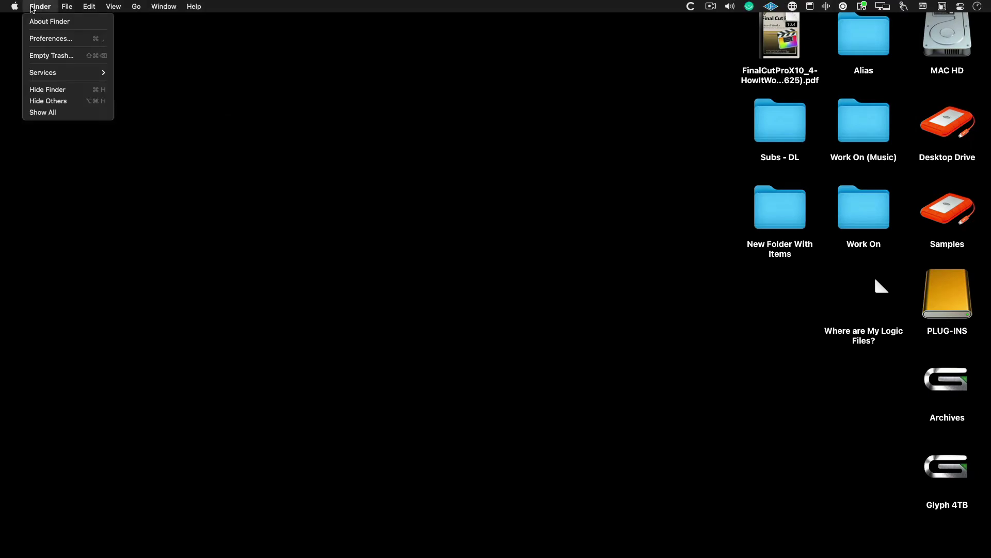
left_click(50, 38)
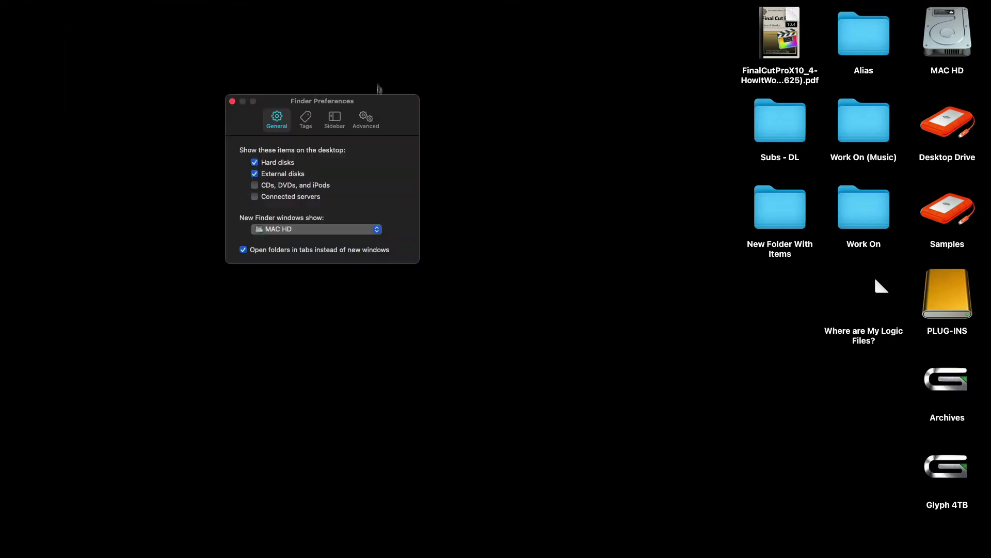
left_click_drag(385, 103, 446, 119)
left_click(325, 181)
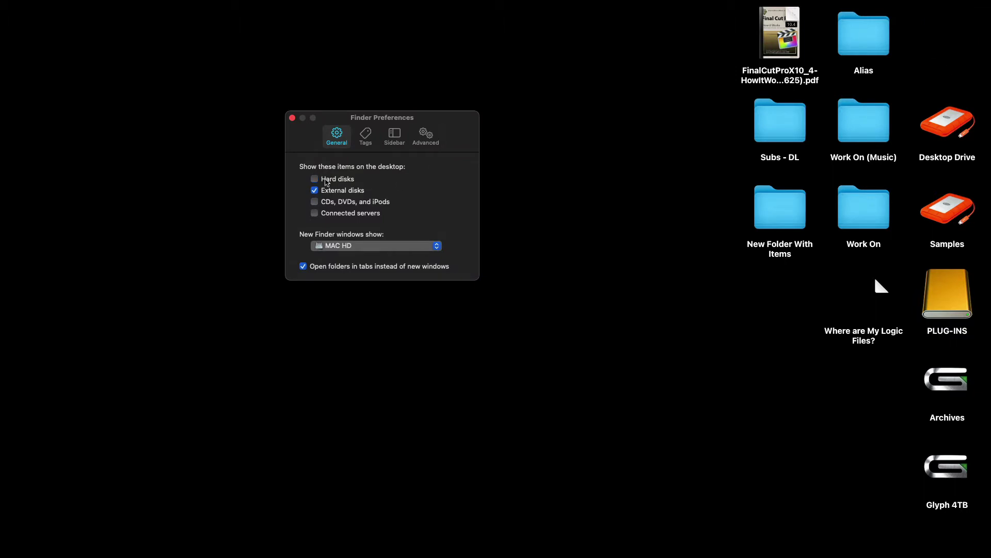
left_click(326, 180)
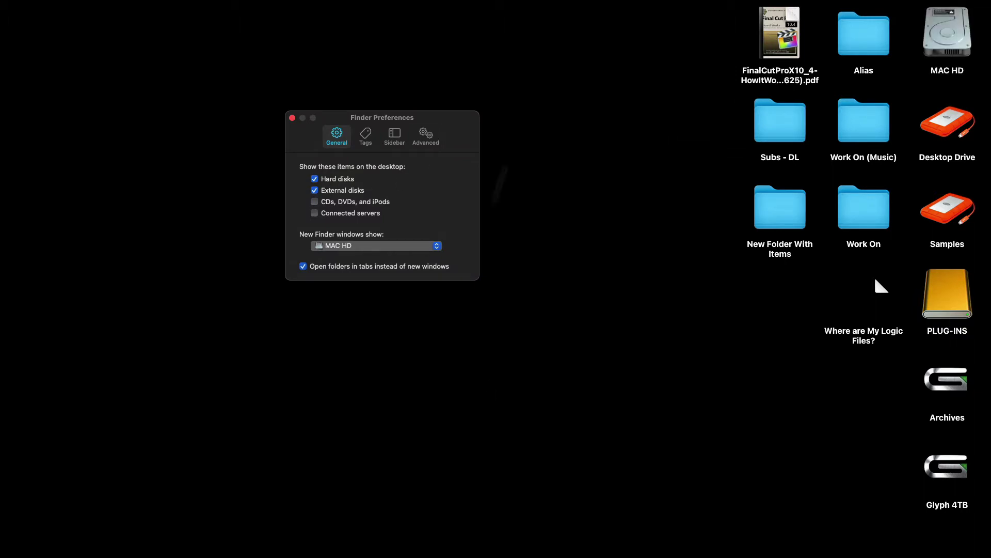
left_click(293, 117)
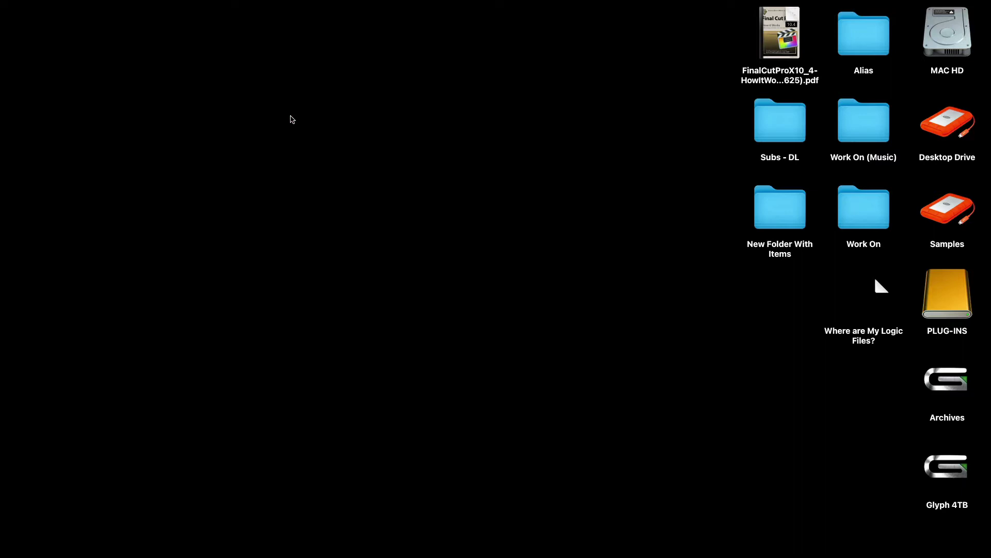
Step: In a new Finder window, open Library › Audio › Apple Loops and expand the Apple folder
key("super+n")
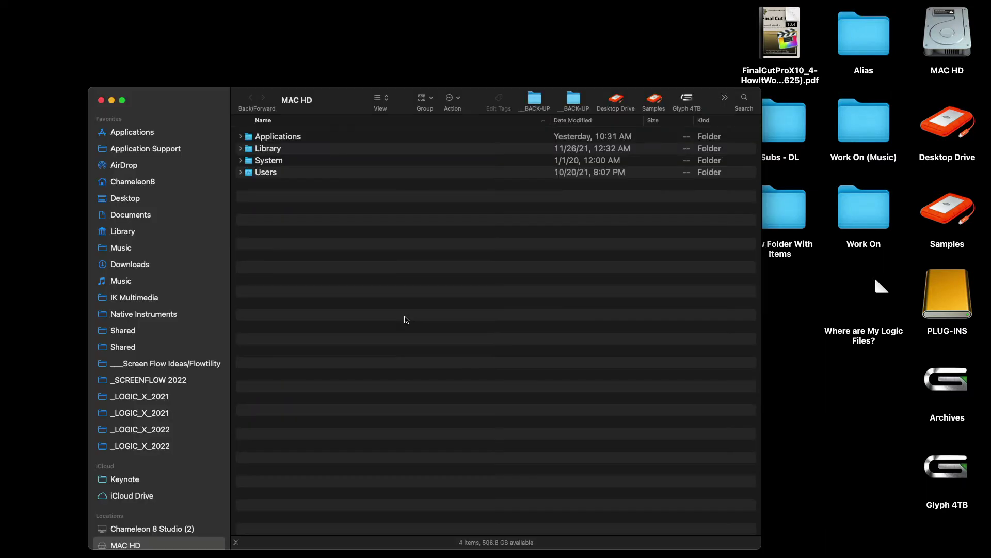
left_click_drag(337, 109, 302, 41)
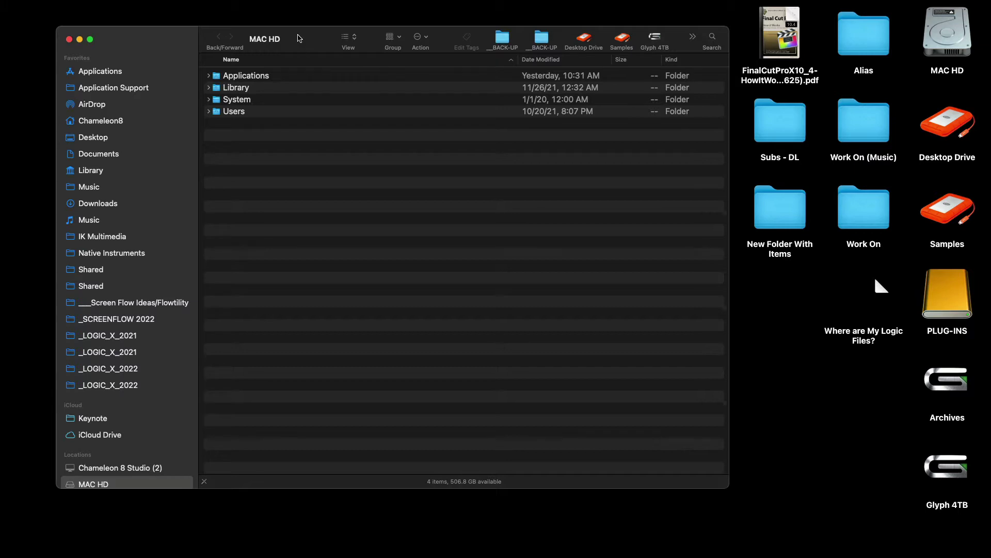
left_click_drag(298, 38, 298, 41)
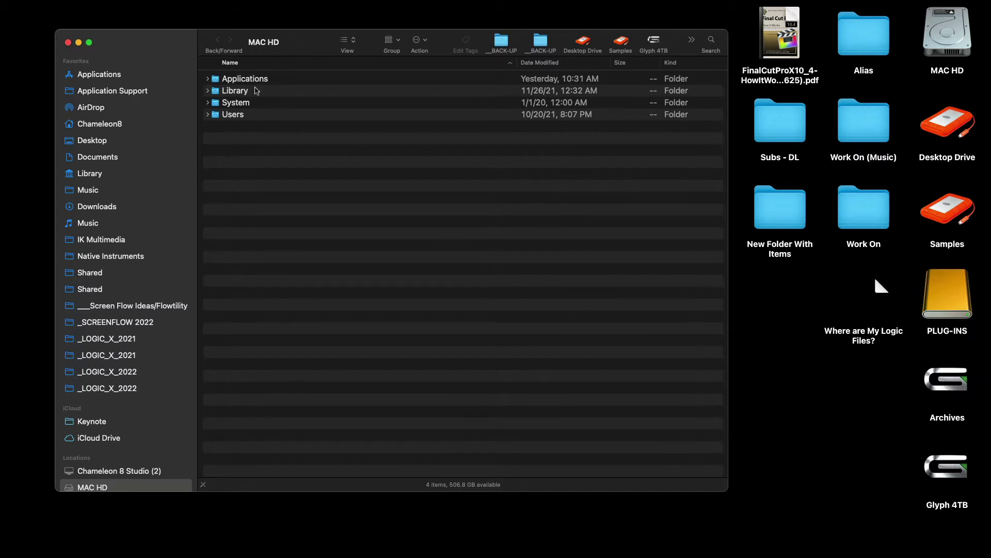
double_click(250, 93)
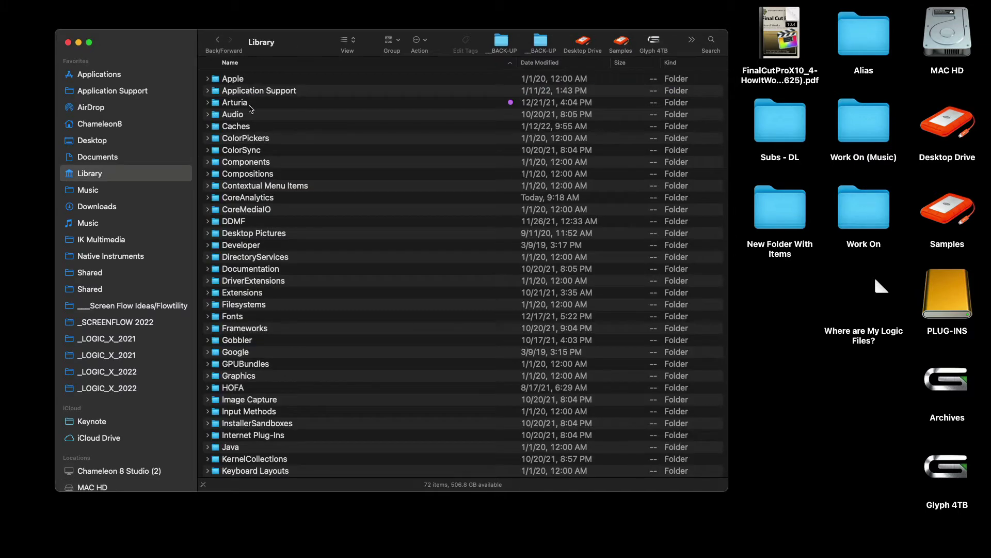
double_click(250, 116)
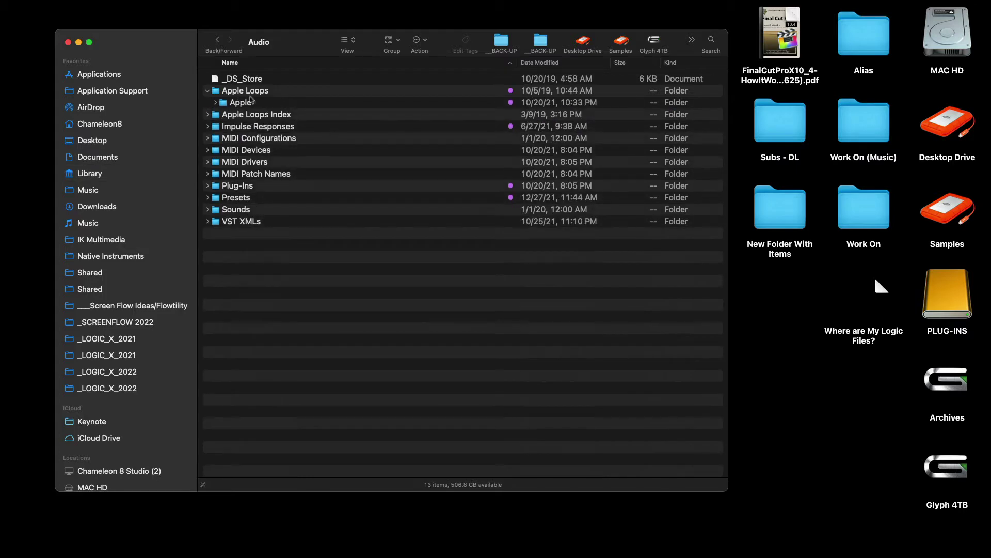
double_click(250, 91)
left_click(207, 78)
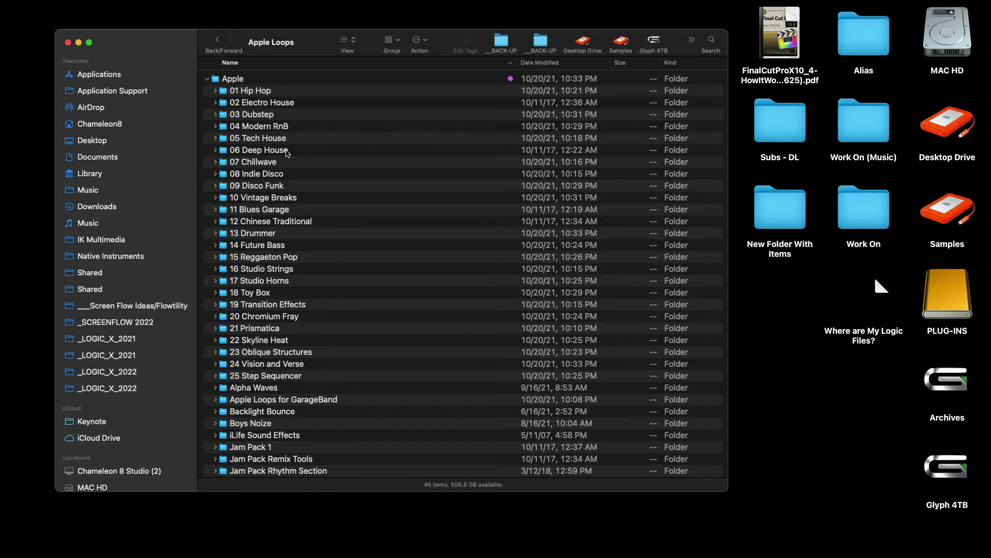
key("super+Tab")
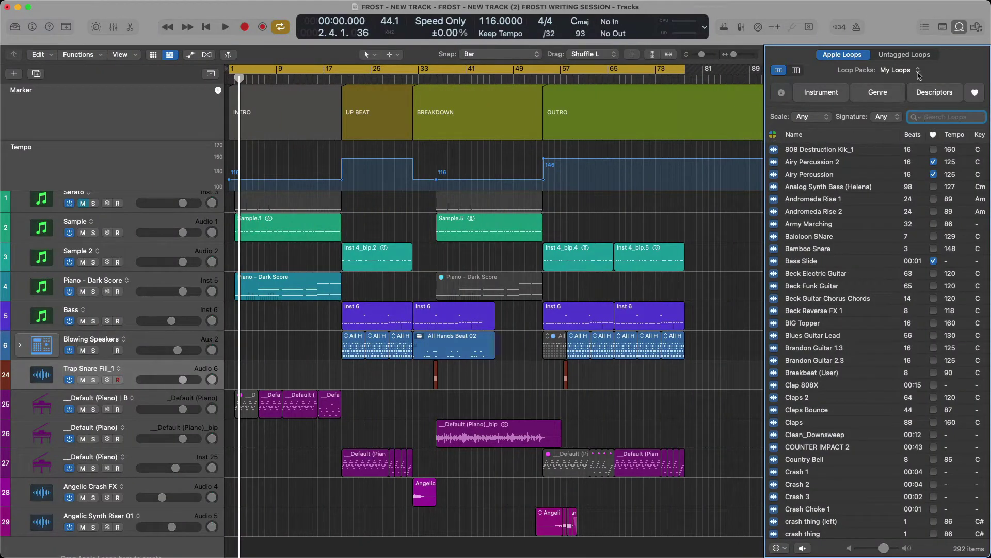
Step: Switch the Loop Browser between My Loops and All Packs twice, ending on All Packs
left_click(918, 70)
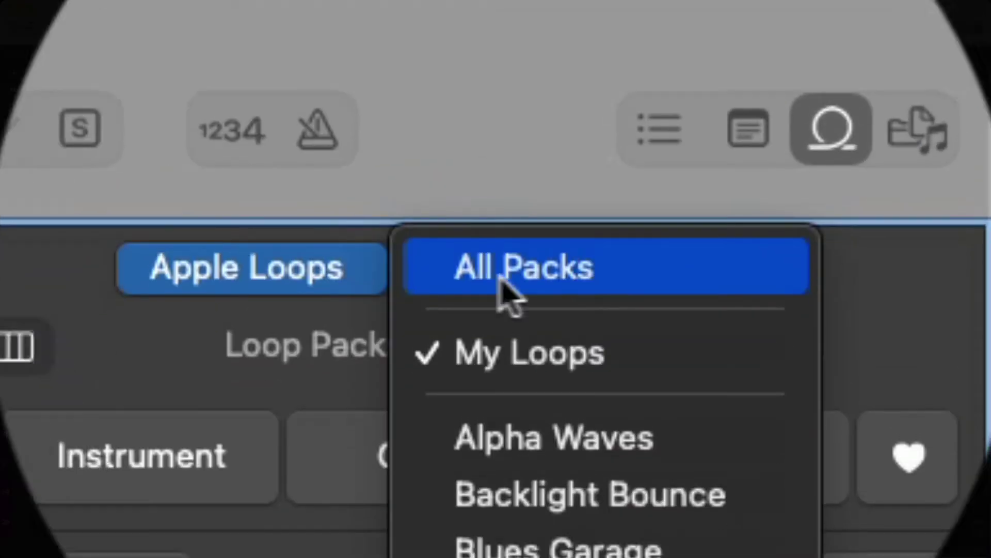
left_click(353, 284)
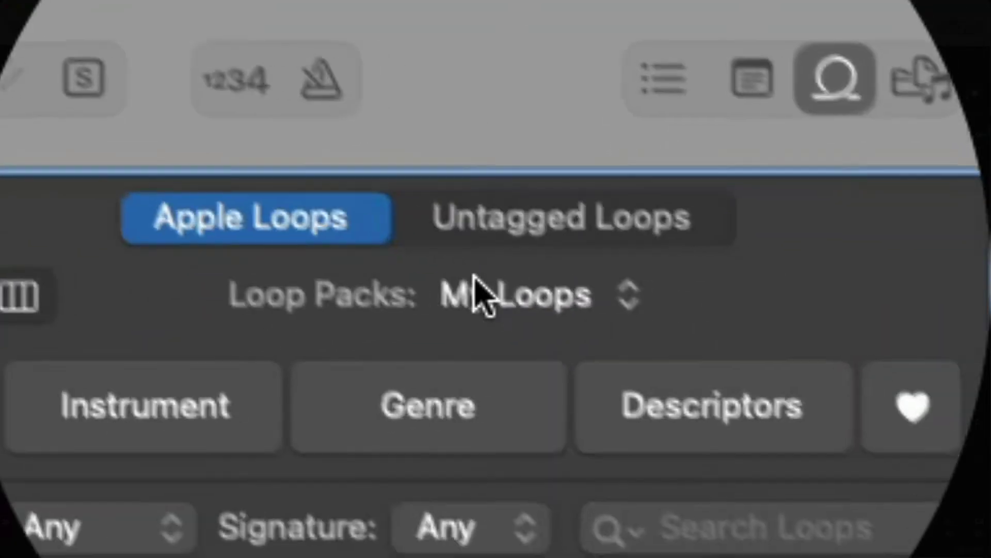
left_click(511, 295)
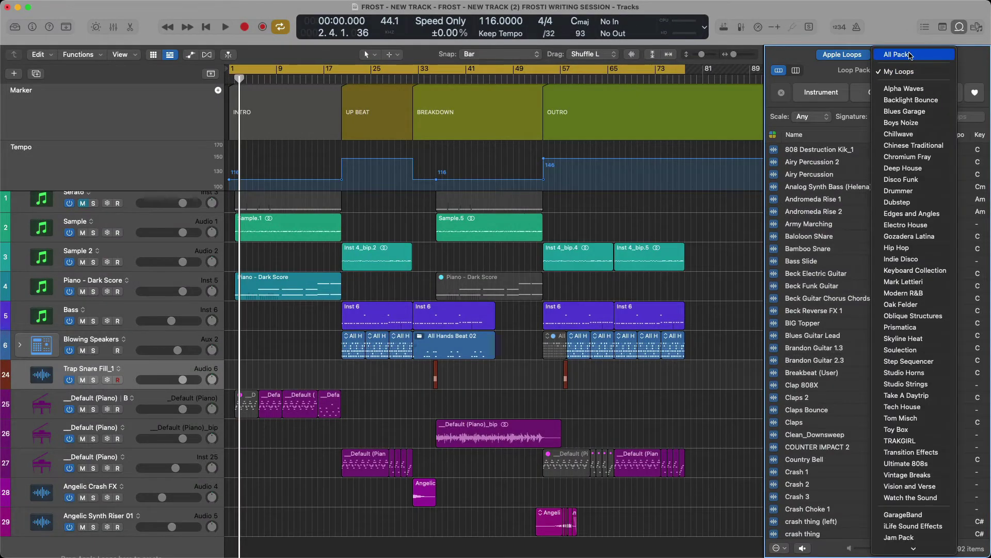
left_click(911, 56)
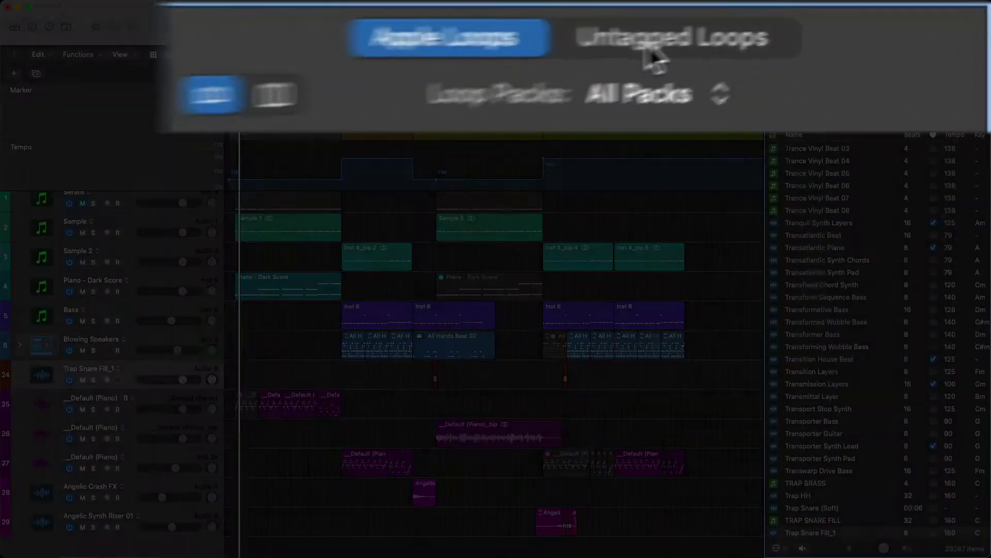
left_click(903, 70)
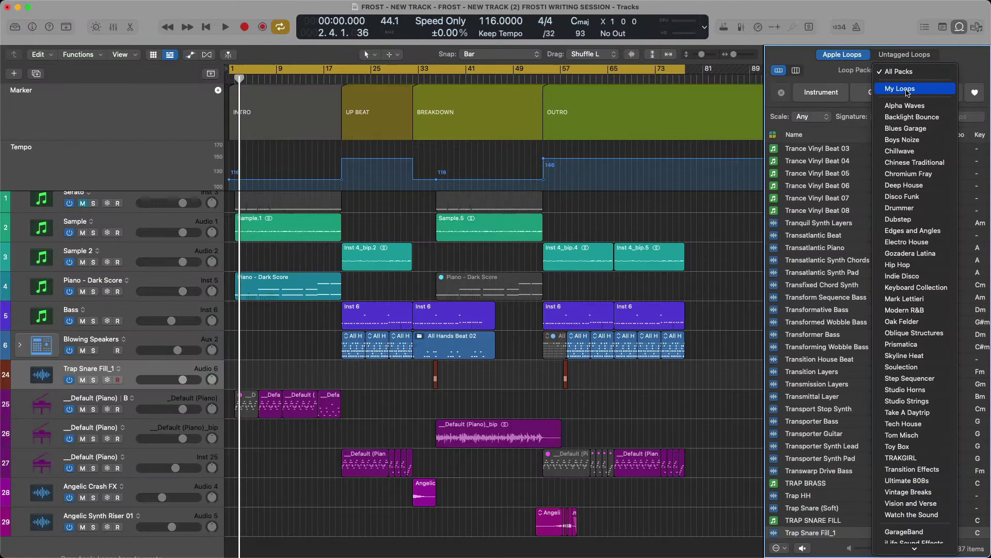
left_click(906, 90)
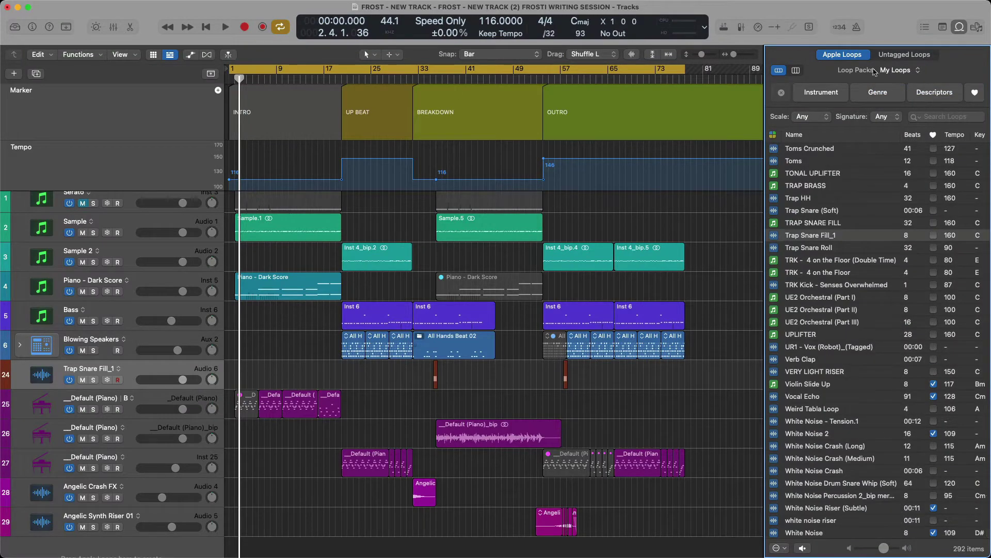
left_click(896, 70)
left_click(898, 54)
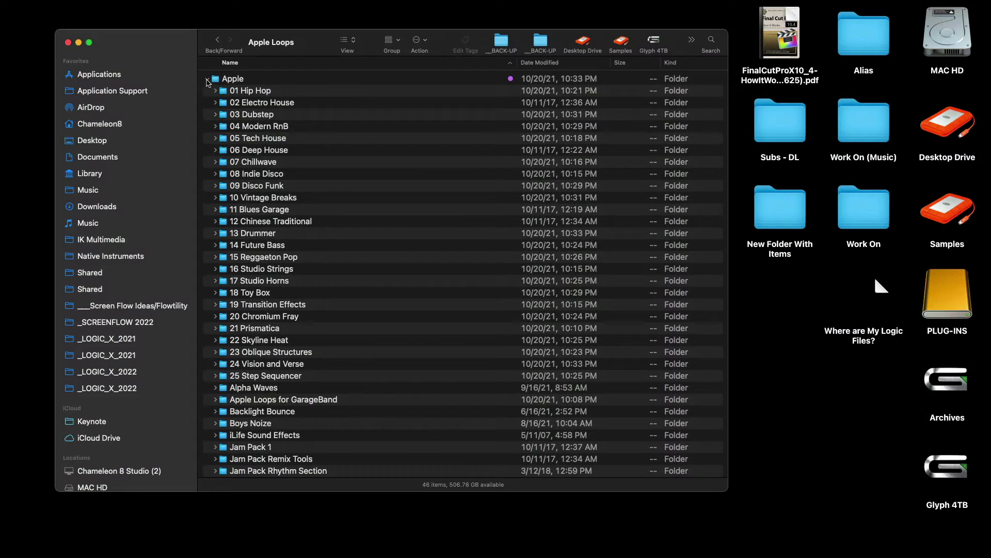
Step: Collapse the Apple folder and select 808 Destruction Kik_1.aif inside SingleFiles
left_click(207, 79)
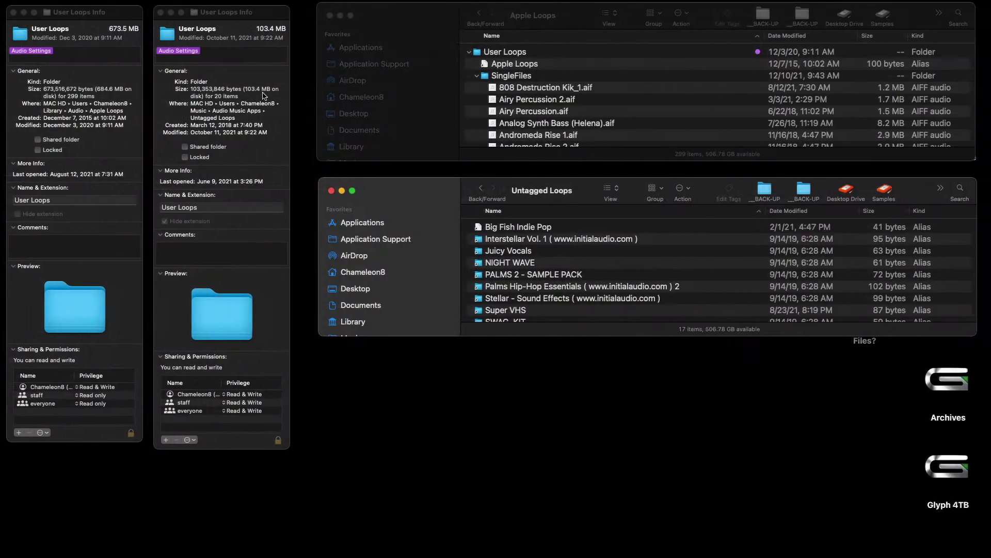
left_click(379, 22)
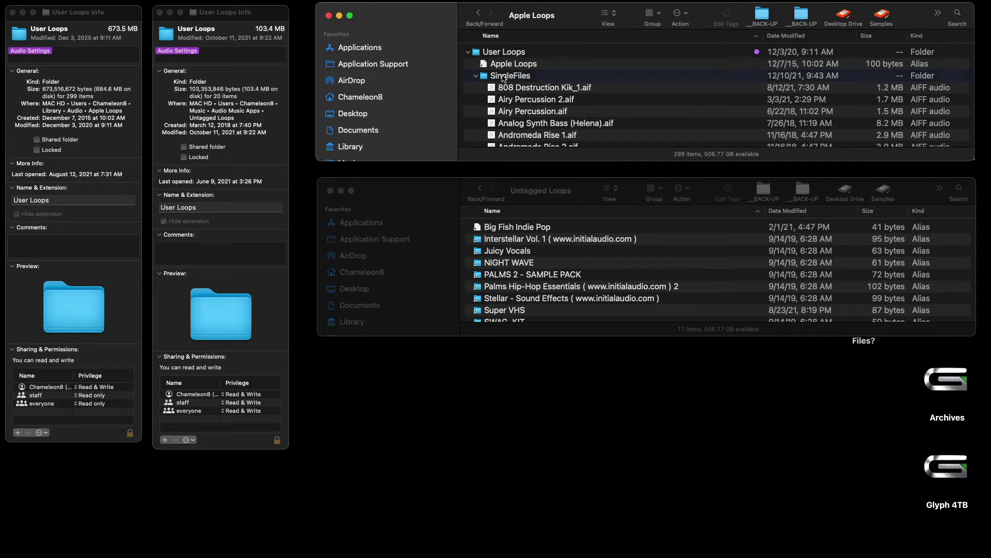
left_click(503, 77)
left_click(515, 88)
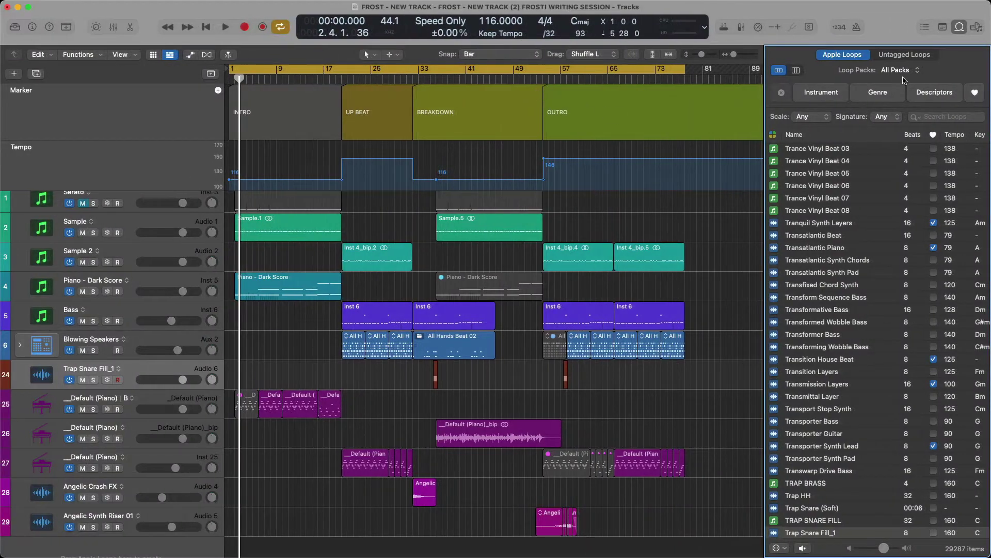
Step: Set Logic's Loop Browser to My Loops and inspect the 808 Destruction Kik_1 loop's options
left_click(903, 71)
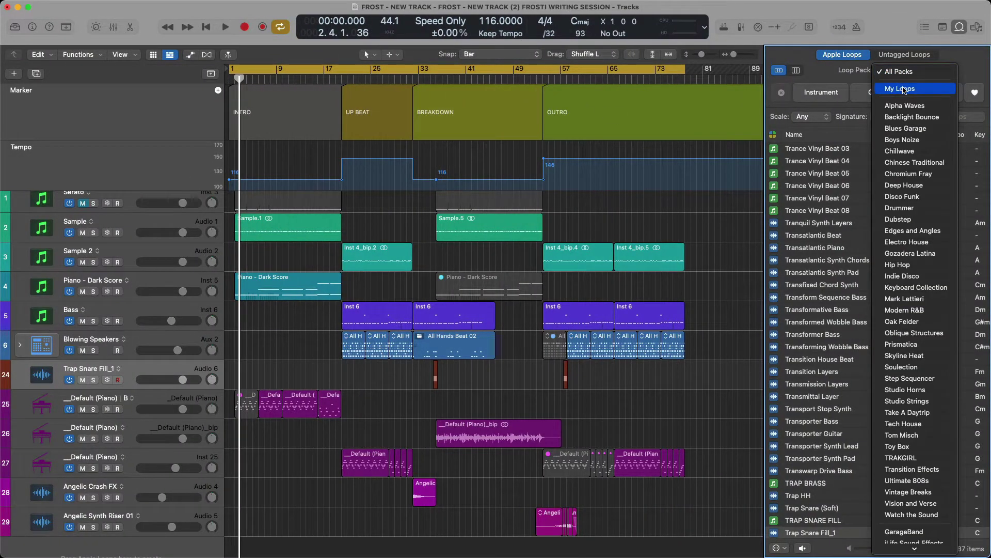
left_click(902, 88)
scroll(838, 182, "up", 20)
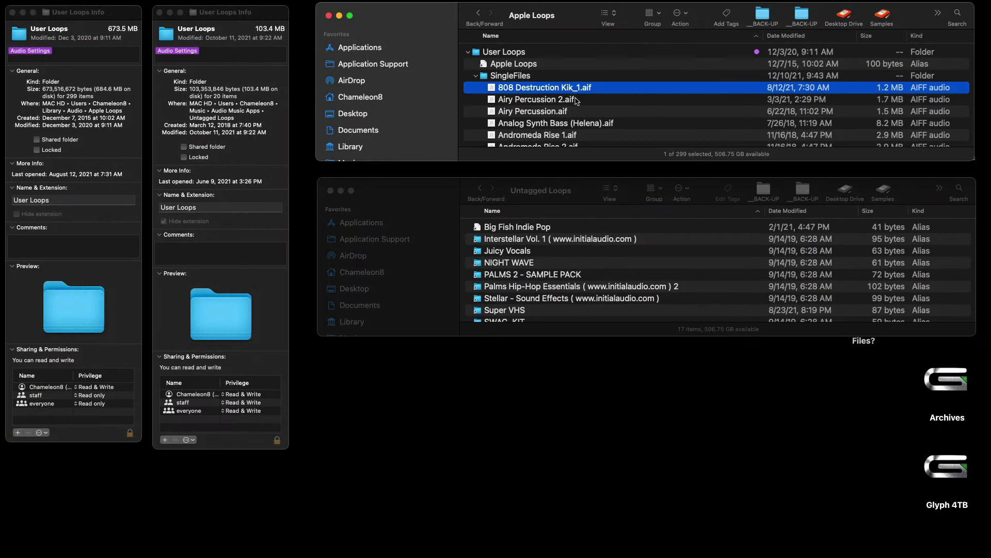
right_click(584, 90)
left_click(565, 123)
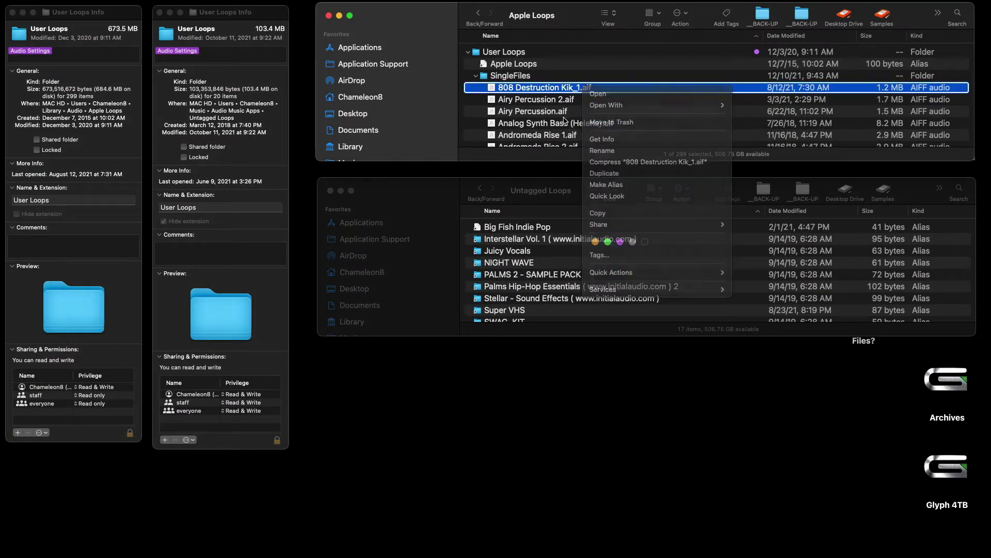
key("super+Tab")
key("super+Tab")
key("super+Tab")
key("super+Tab")
key("super+Tab")
key("super+Tab")
key("super+Tab")
key("super+Tab")
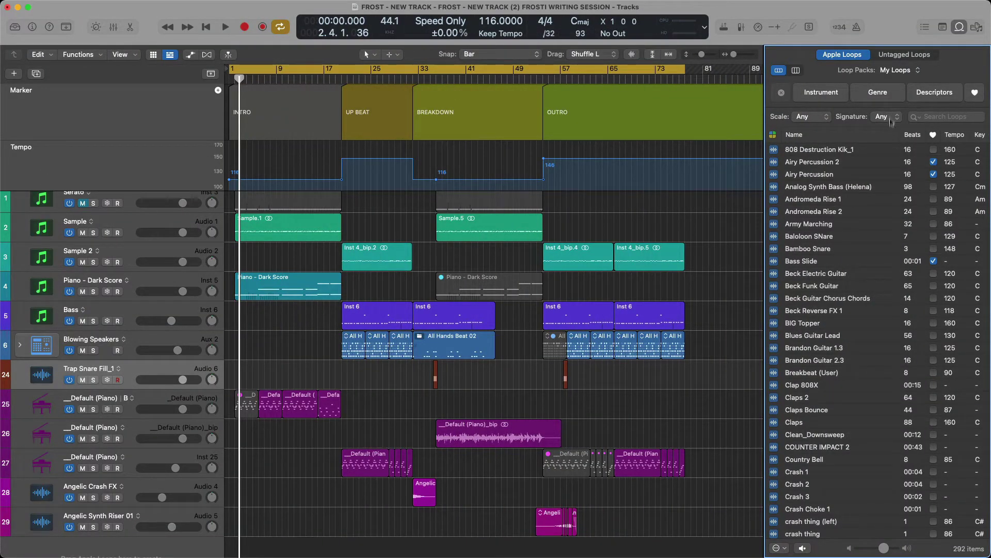
Step: Keep the My Loops pack selected and switch the Loop Browser to Untagged Loops
left_click(917, 75)
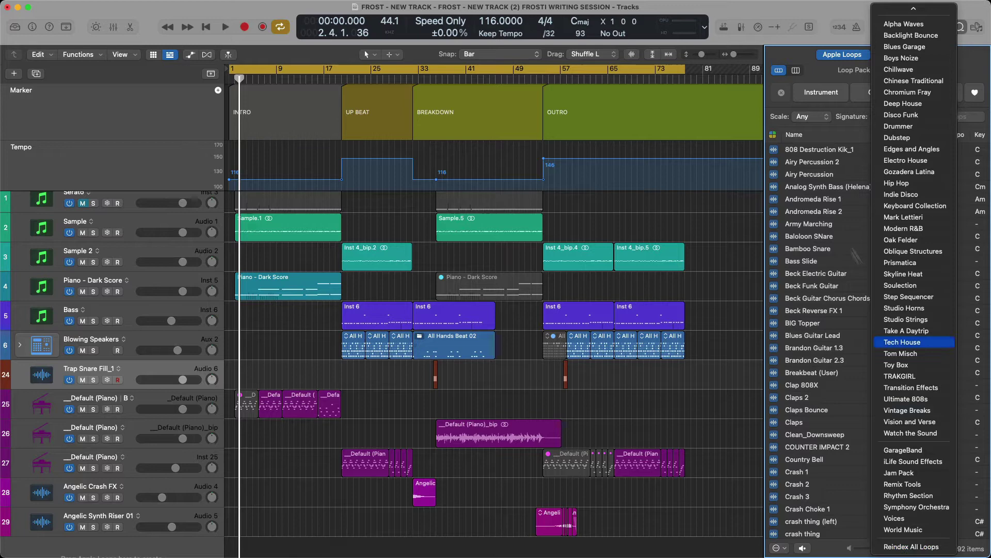
left_click(855, 255)
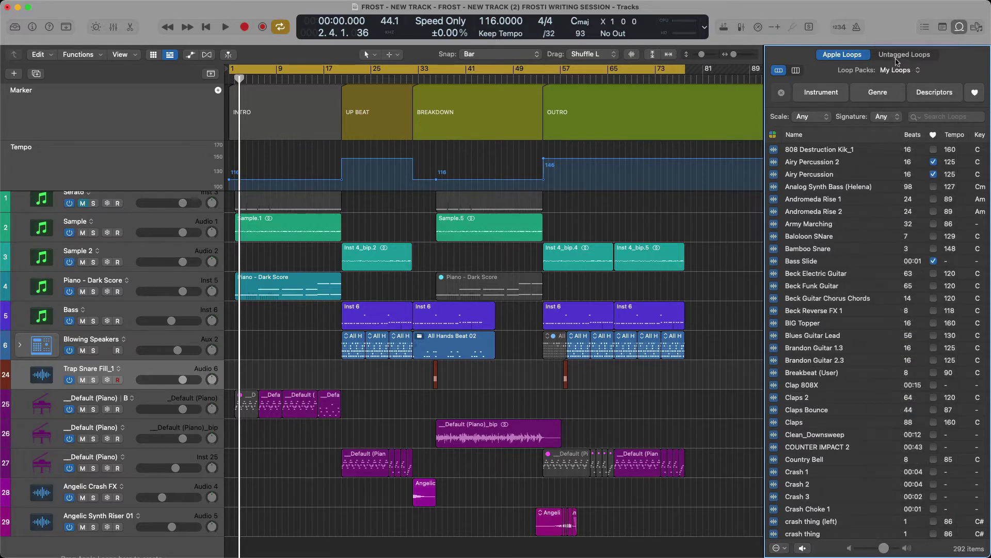
left_click(897, 55)
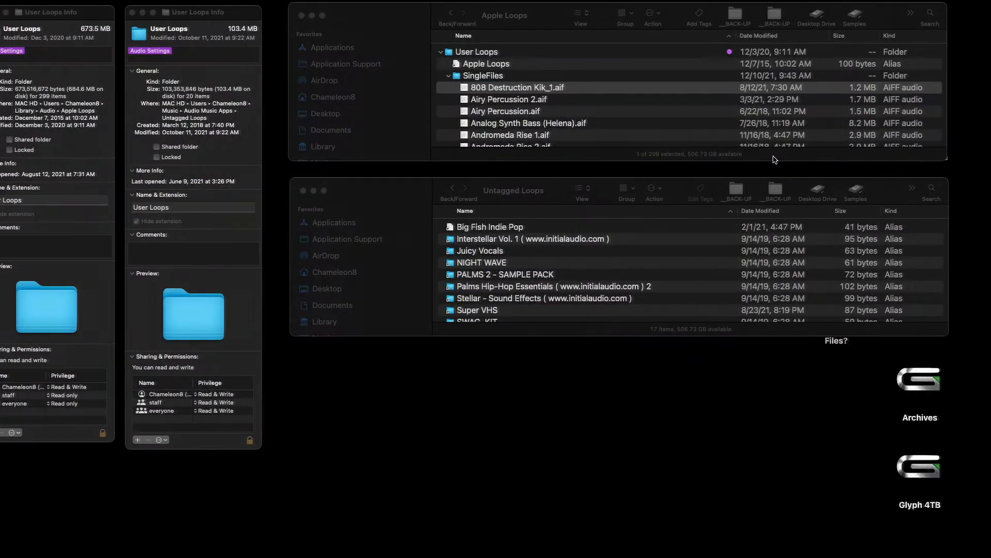
Step: Bring the Untagged Loops Finder window to the front
left_click(397, 191)
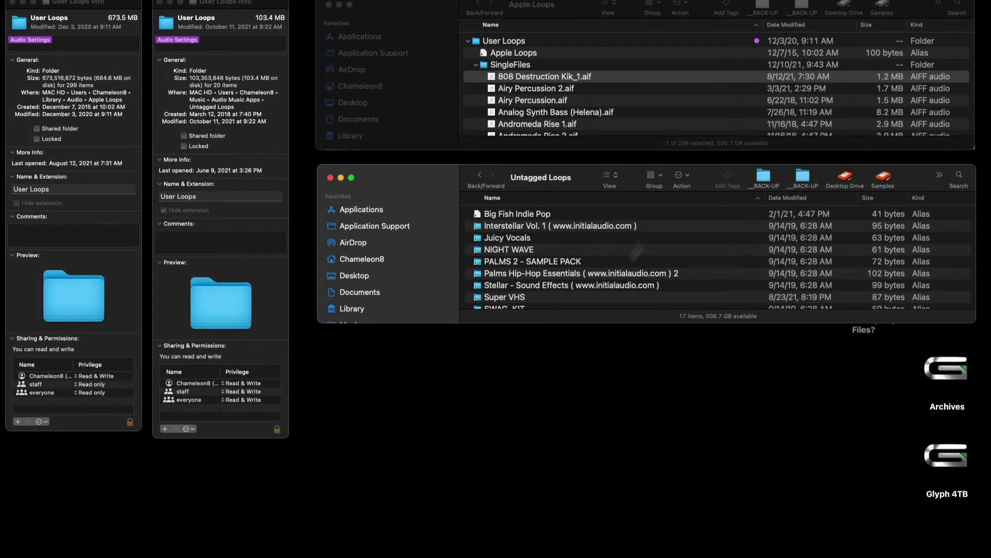
Step: Open Desktop Drive › Samples › _SOUNDS/DRUMS/LOOPS and drag FLP_The_Chord_Collection onto Logic's Untagged Loops
left_click(846, 181)
left_click(882, 180)
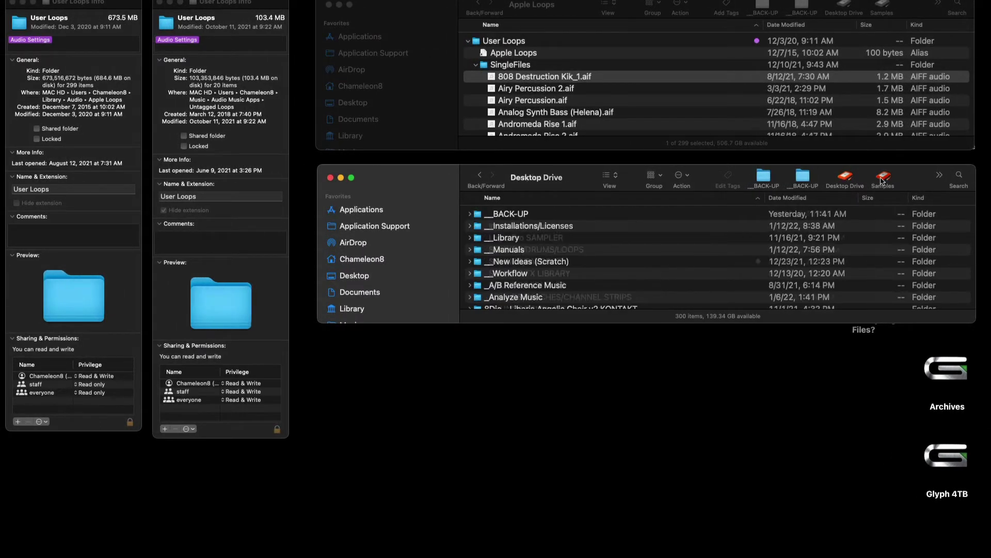
left_click(573, 250)
double_click(573, 249)
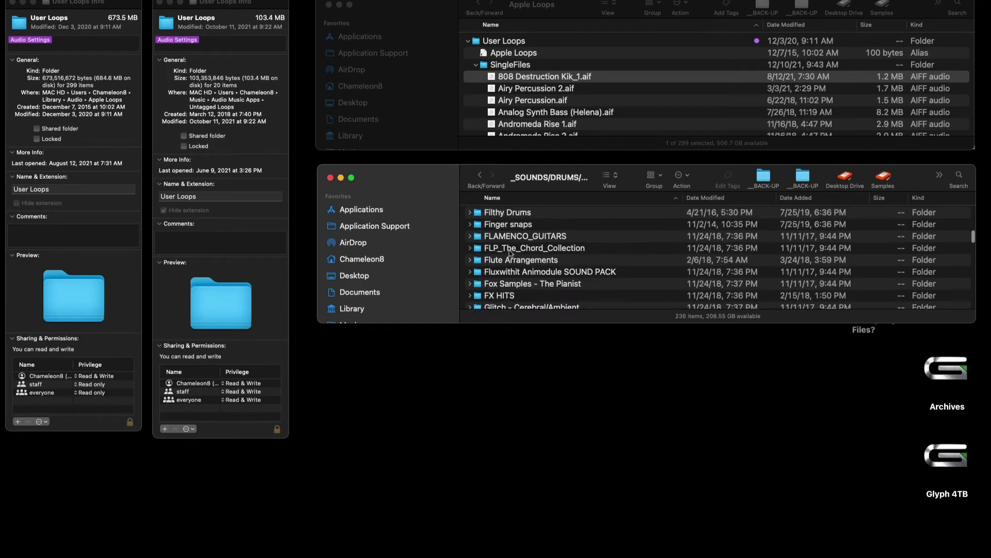
left_click_drag(512, 250, 842, 185)
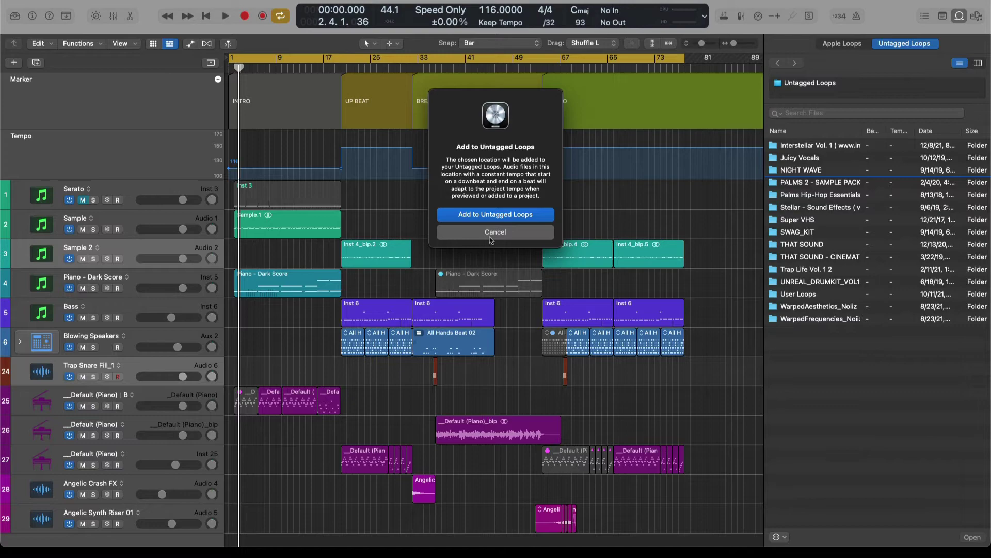
Step: Cancel adding the folder to Untagged Loops, keep All Packs, and view the Untagged Loops list
left_click(493, 238)
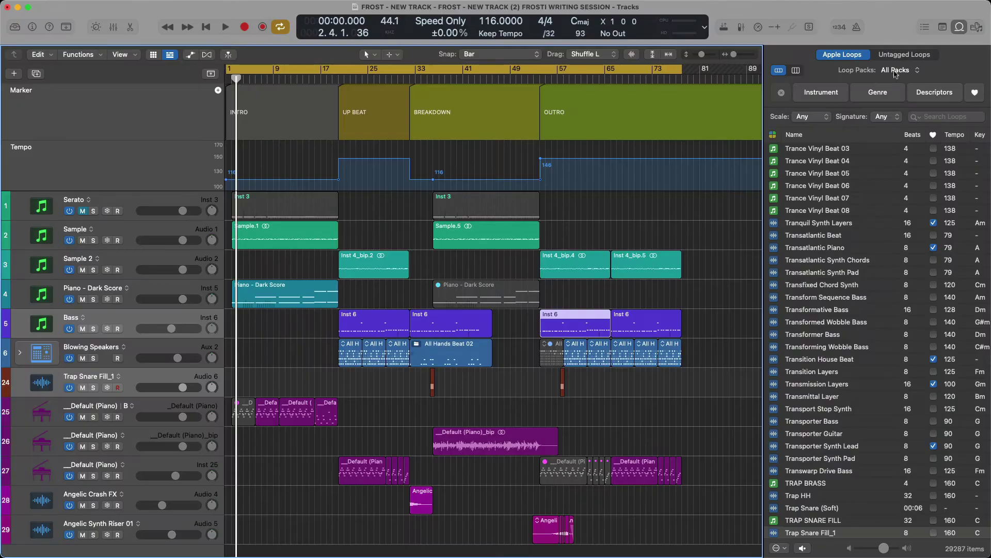
left_click(898, 71)
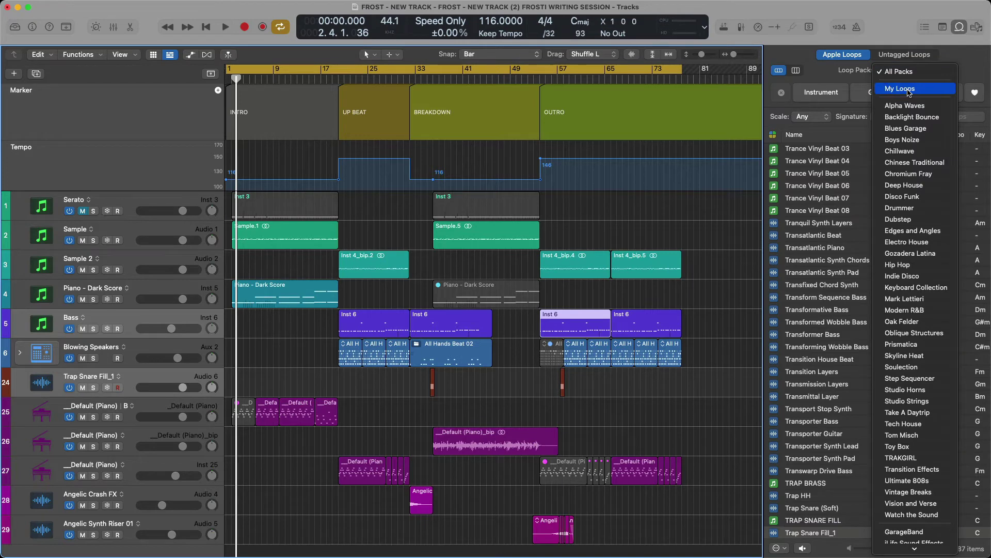
left_click(899, 57)
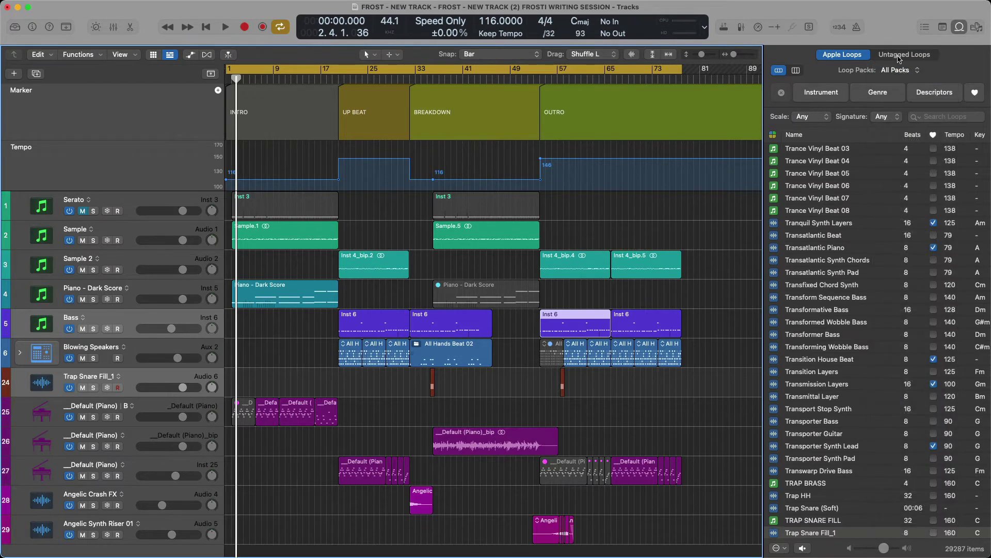
left_click(904, 55)
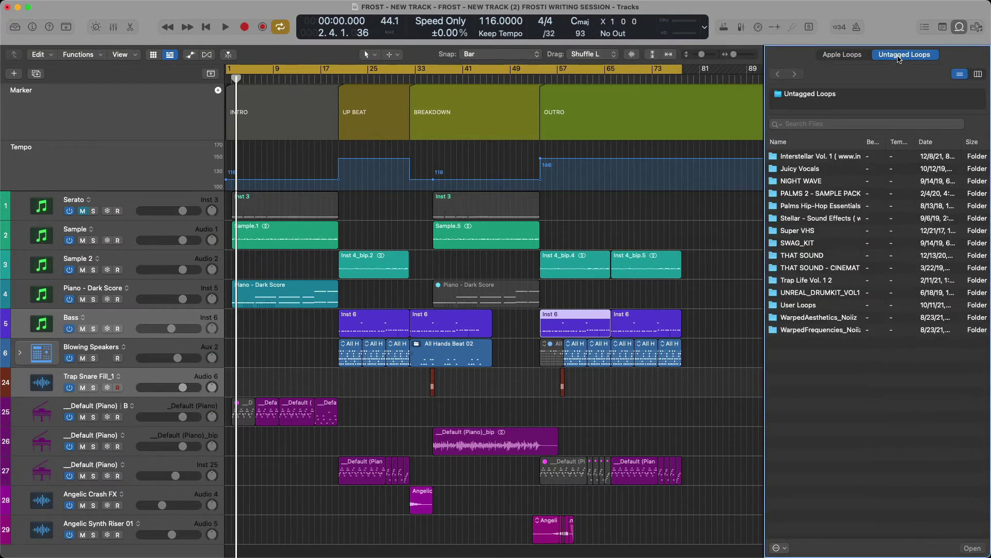
Step: Return to the Apple Loops list and drag region Inst 4_bip.4 onto the Loop Browser
left_click(852, 54)
left_click(670, 207)
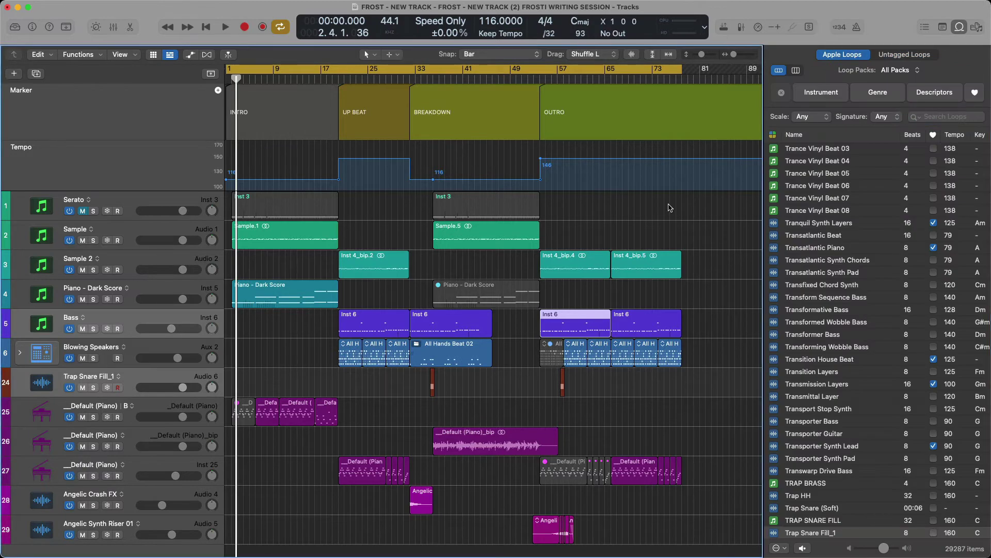
left_click_drag(602, 275, 874, 203)
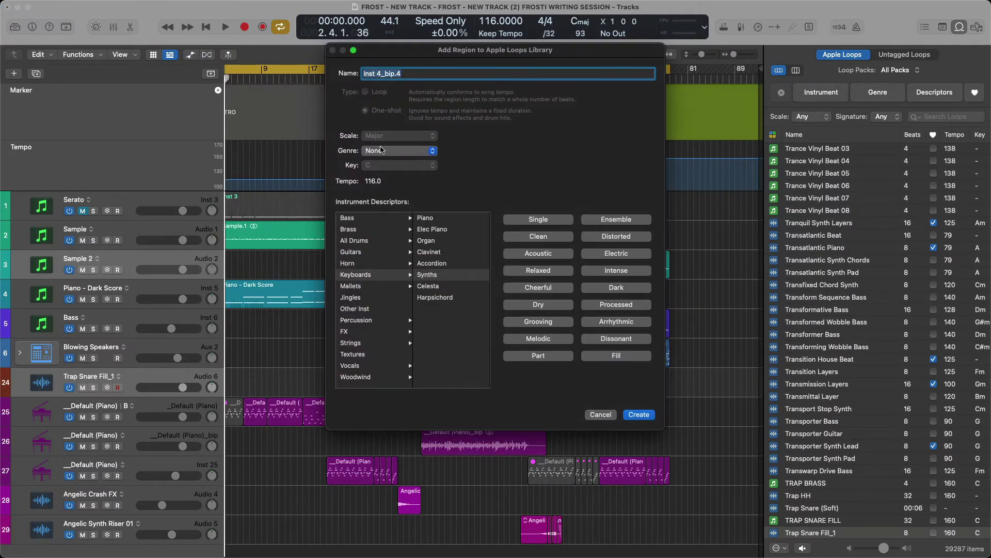
Step: Cancel adding Inst 4_bip.4 to the Apple Loops library, keep All Packs, and view Untagged Loops
left_click(602, 414)
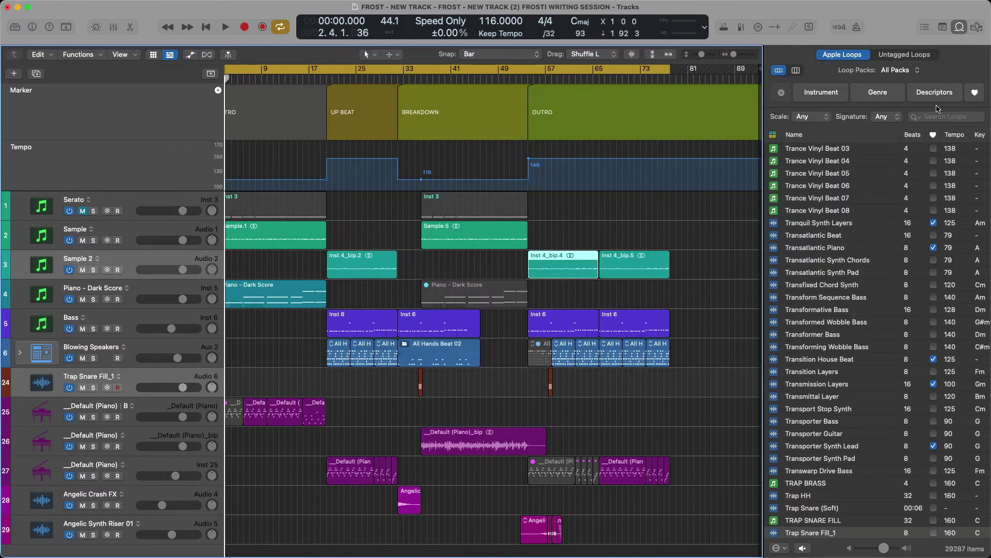
left_click(903, 70)
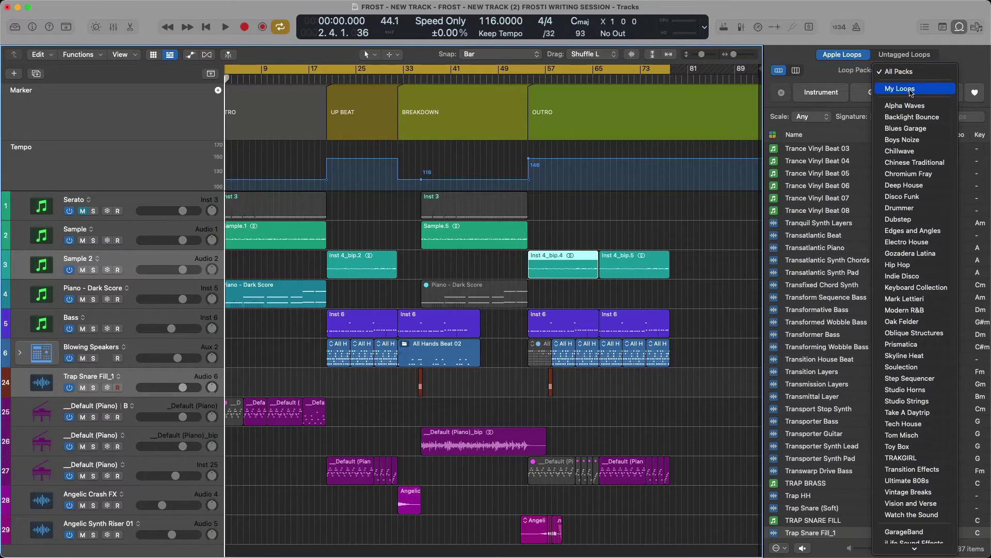
left_click(909, 71)
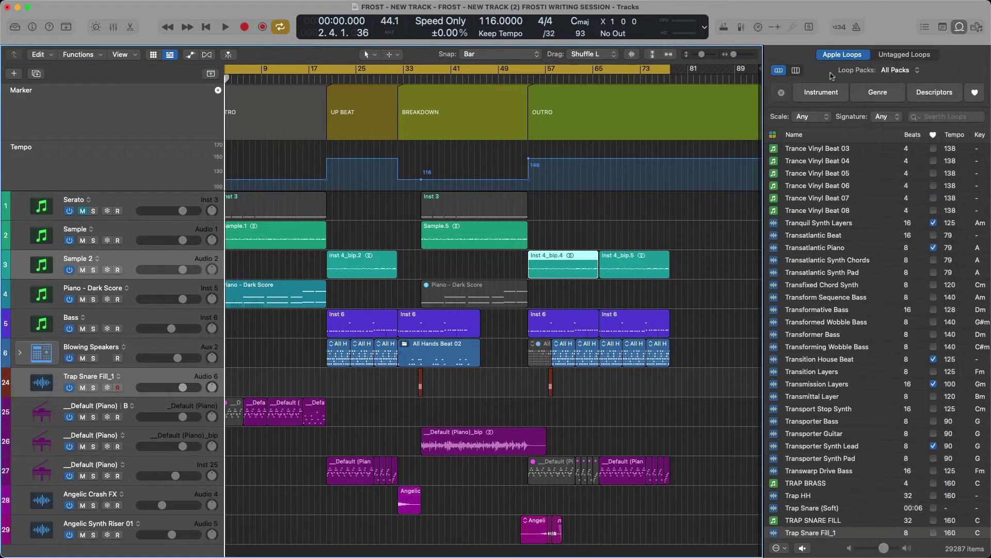
left_click(910, 55)
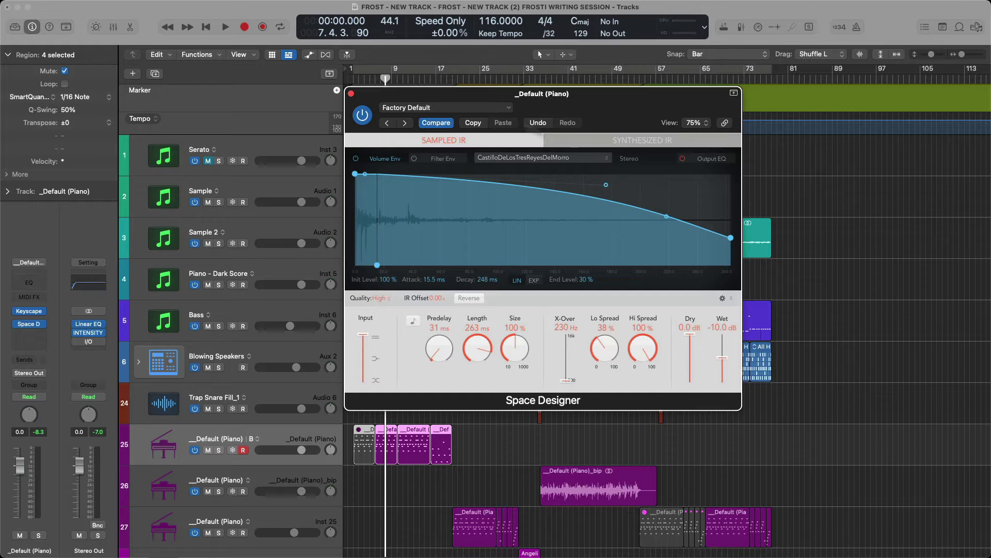
Step: Reveal the loaded CastilloDeLosTresReyesDelMorro.wav impulse response in Finder from Space Designer's IR menu
left_click(485, 109)
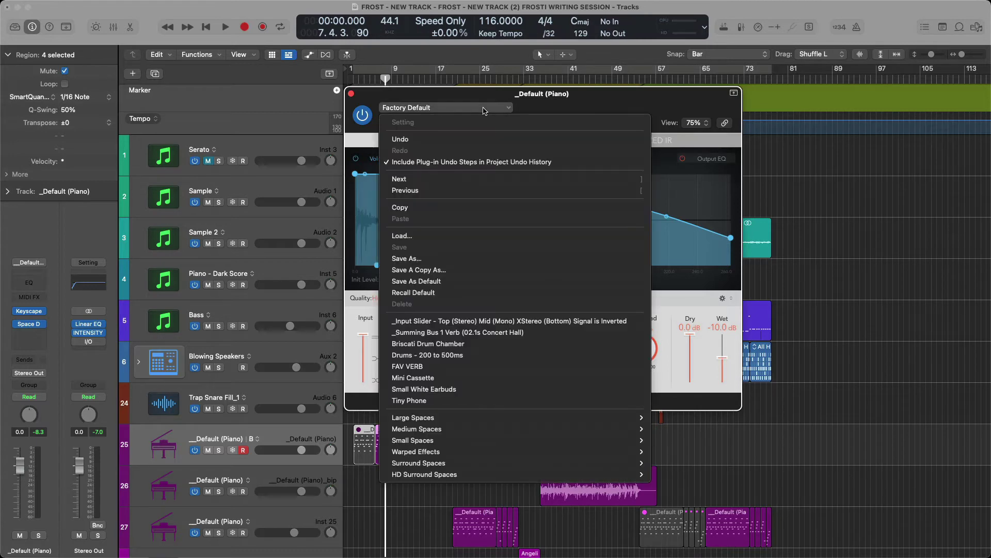
left_click(614, 150)
left_click(607, 159)
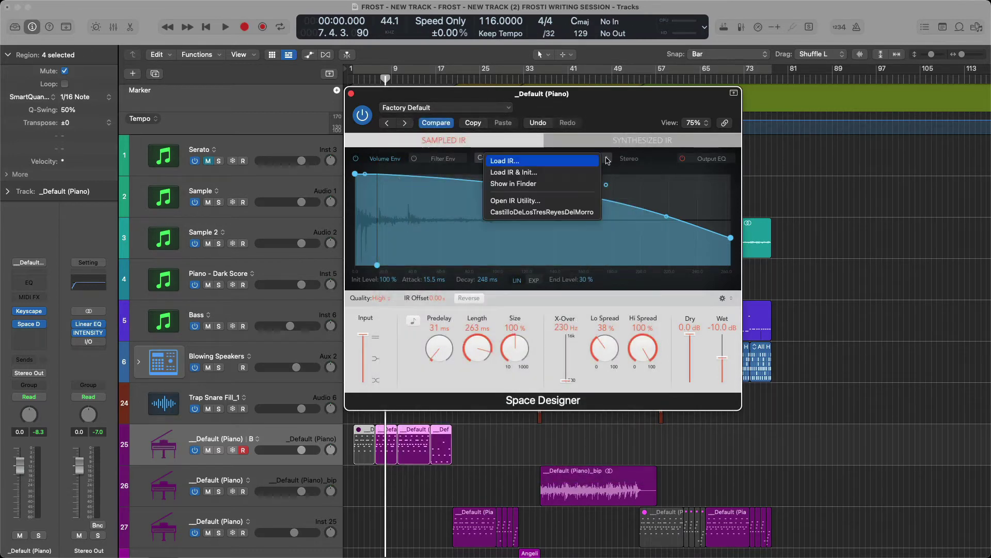
left_click(539, 184)
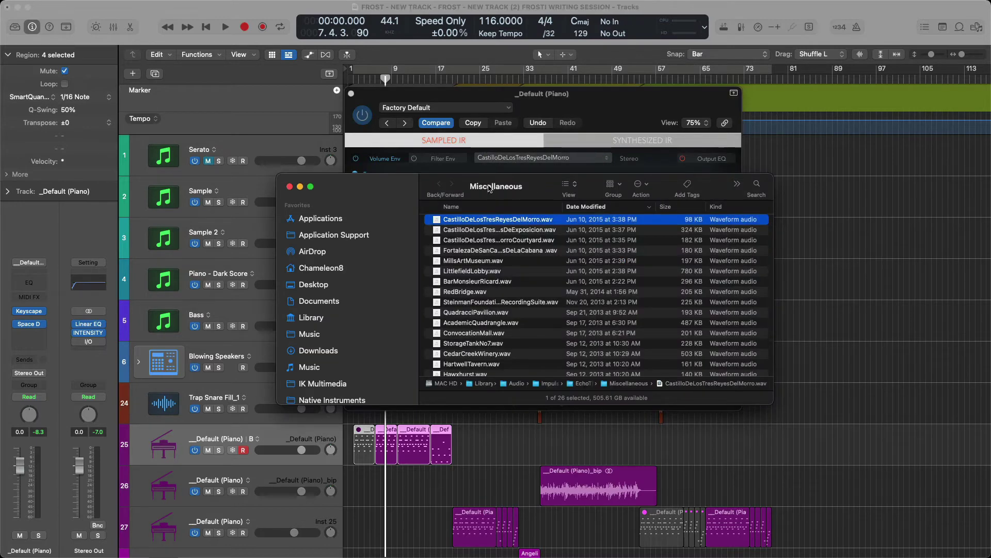
Step: Check the Miscellaneous folder's path from the window title, then close the Finder window
right_click(488, 188)
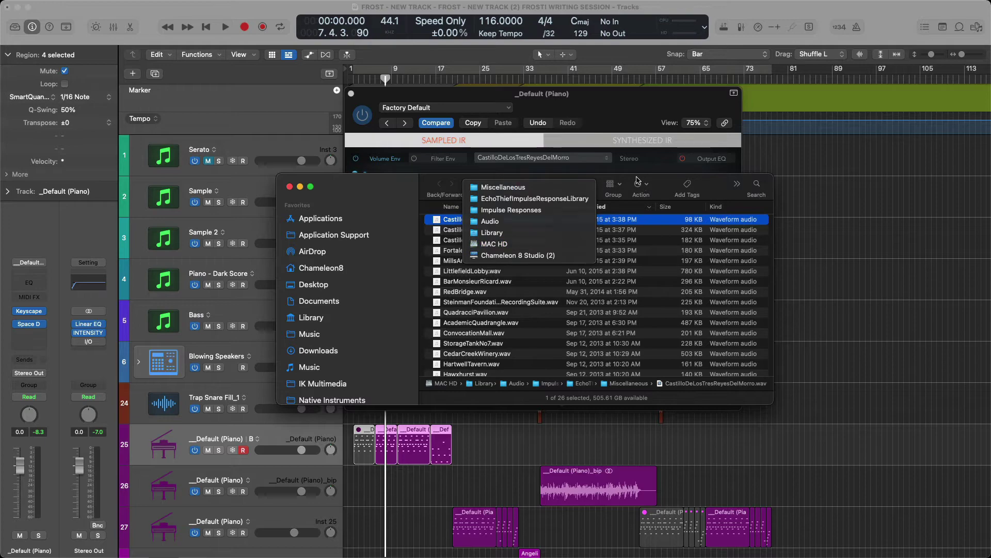
left_click(639, 181)
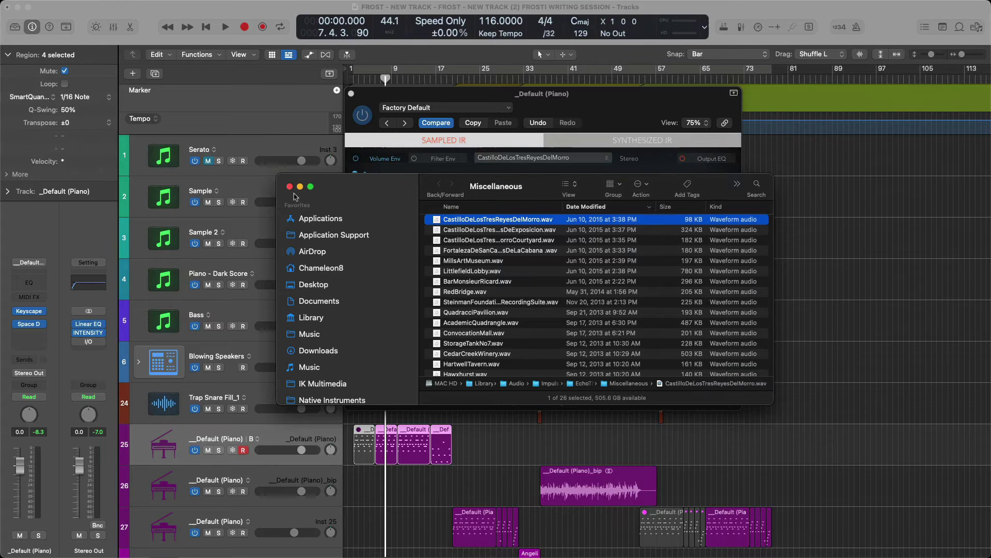
left_click(498, 128)
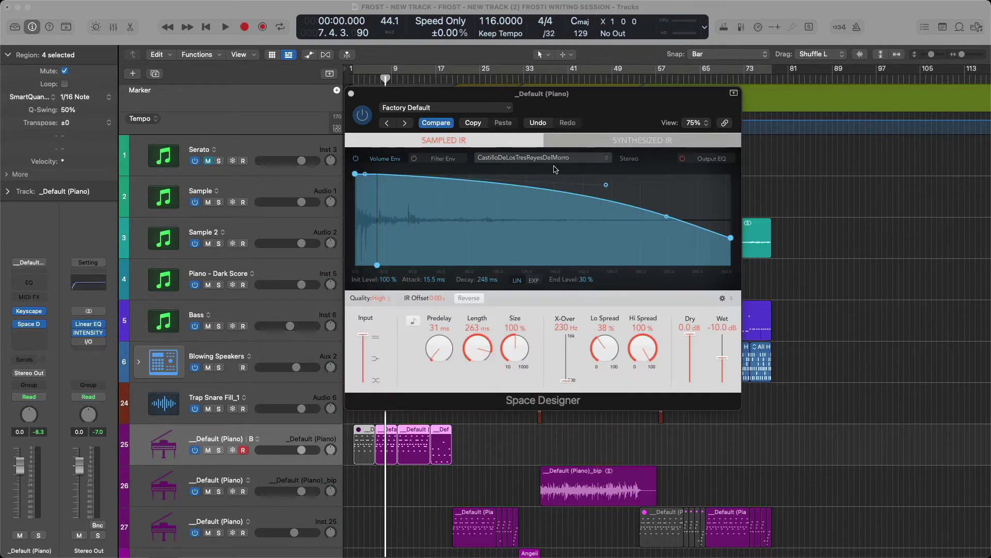
Step: Open Space Designer's Load IR dialog and list the parent folders of its current location
left_click(496, 108)
mouse_move(527, 430)
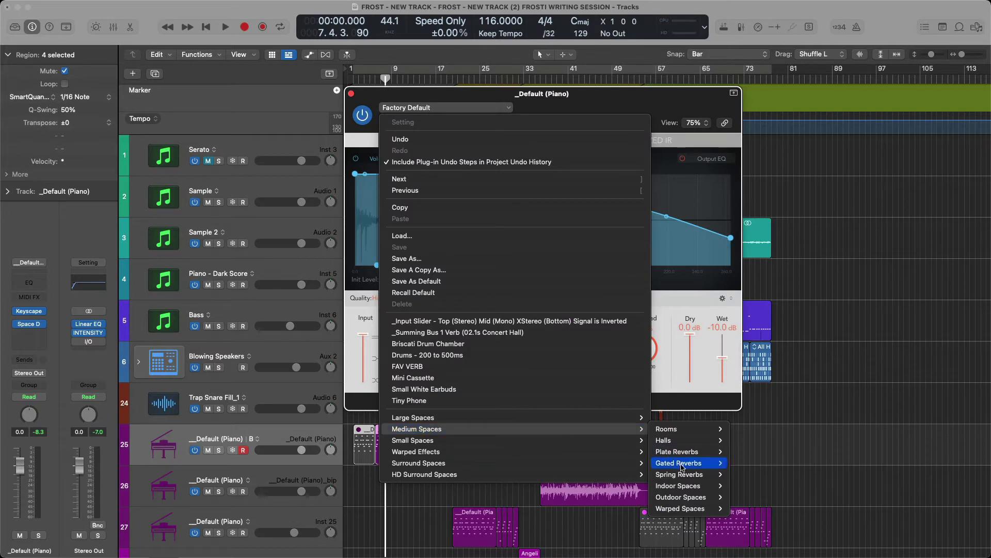
left_click(723, 262)
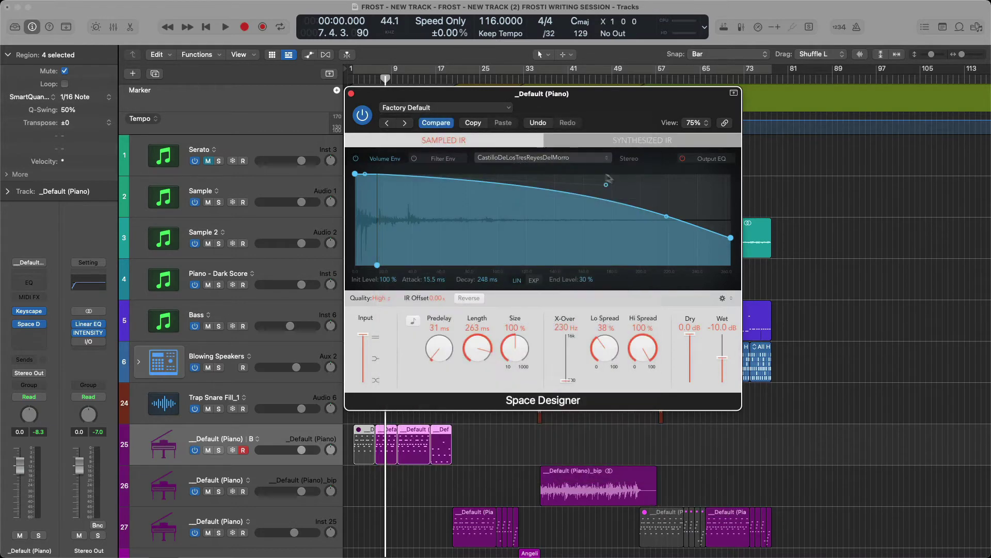
left_click(582, 159)
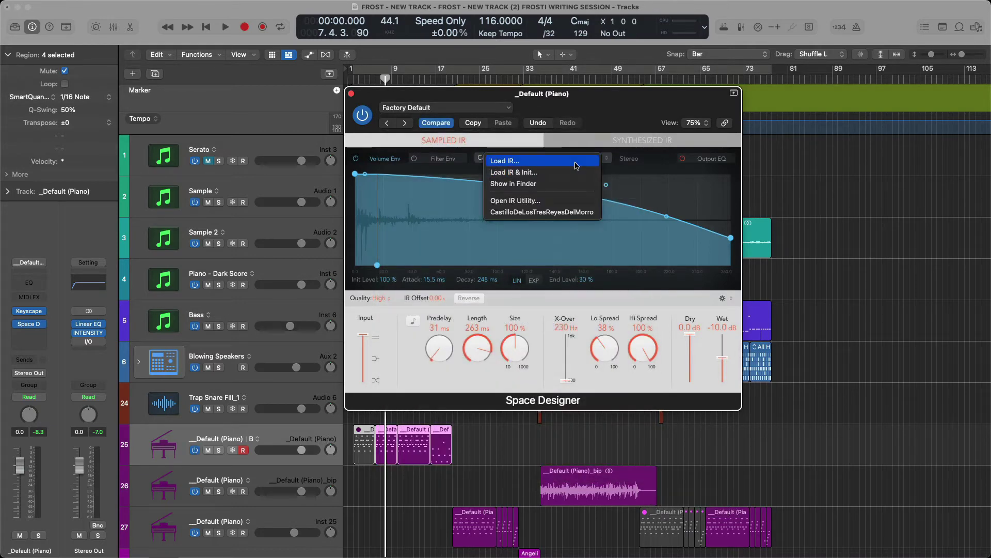
left_click(576, 161)
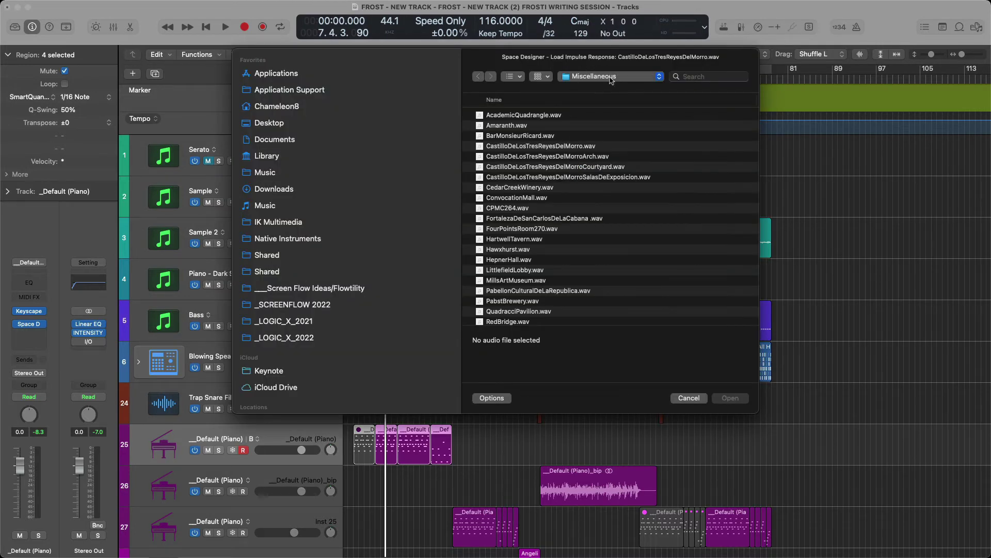
left_click(609, 77)
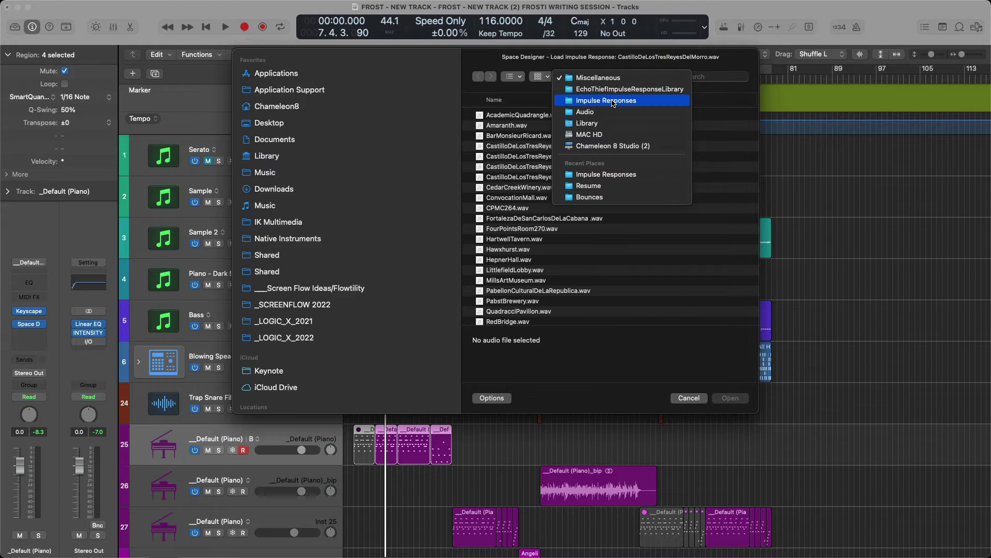
Step: Browse to Impulse Responses › EchoThiefImpulseResponseLibrary and select CastilloDeLosTresReyesDelMorro.wav
left_click(613, 102)
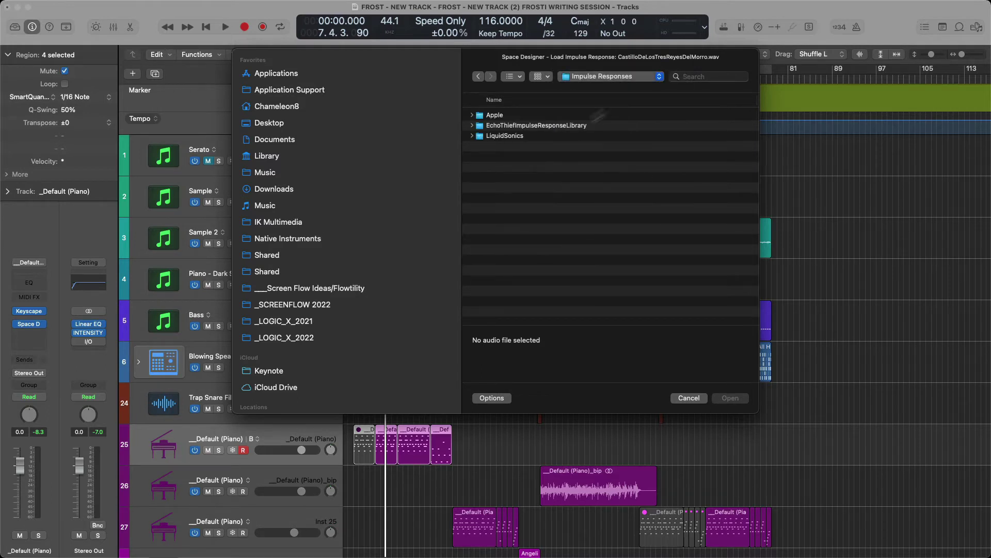
double_click(566, 126)
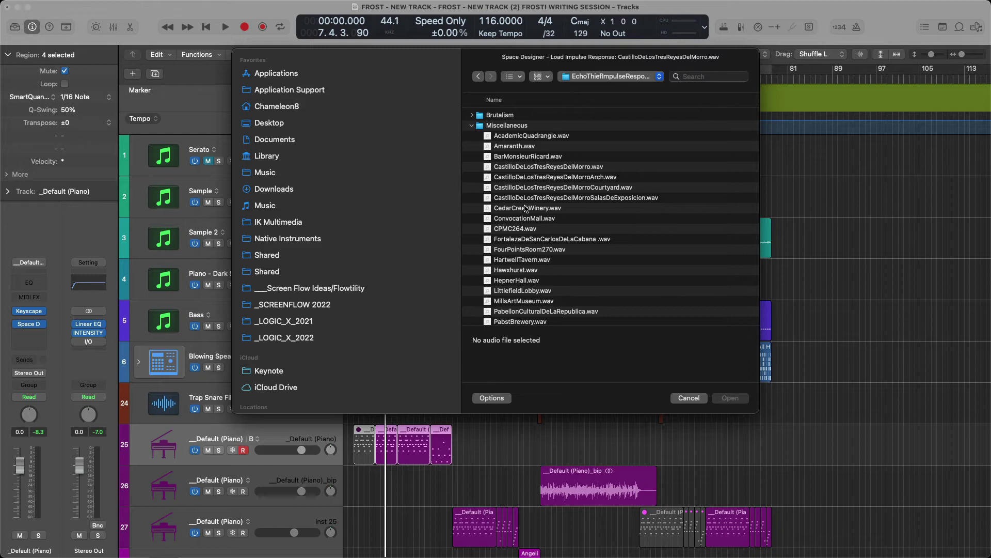
left_click(566, 168)
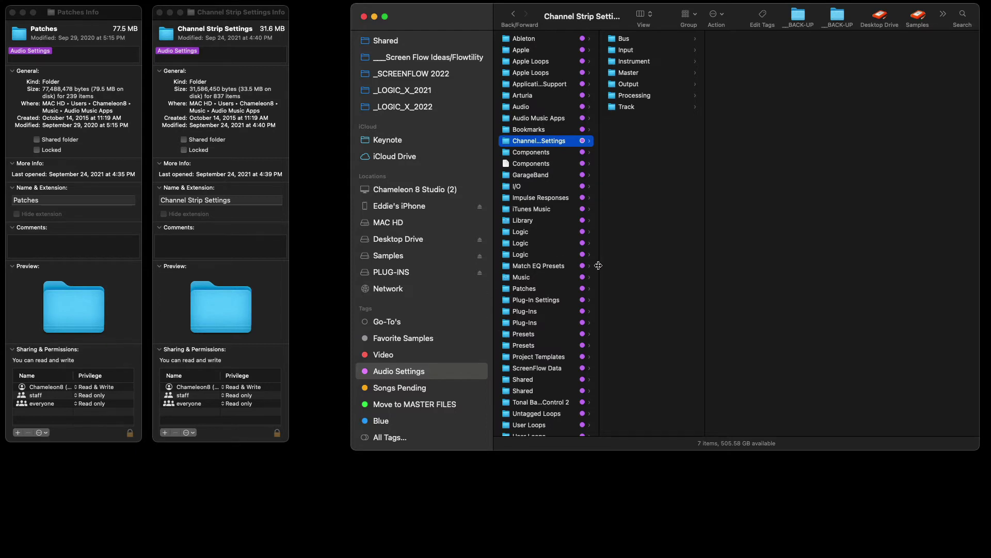
Step: Widen the Finder column to show full folder names, then show folders tagged Audio Settings
left_click_drag(599, 265, 641, 272)
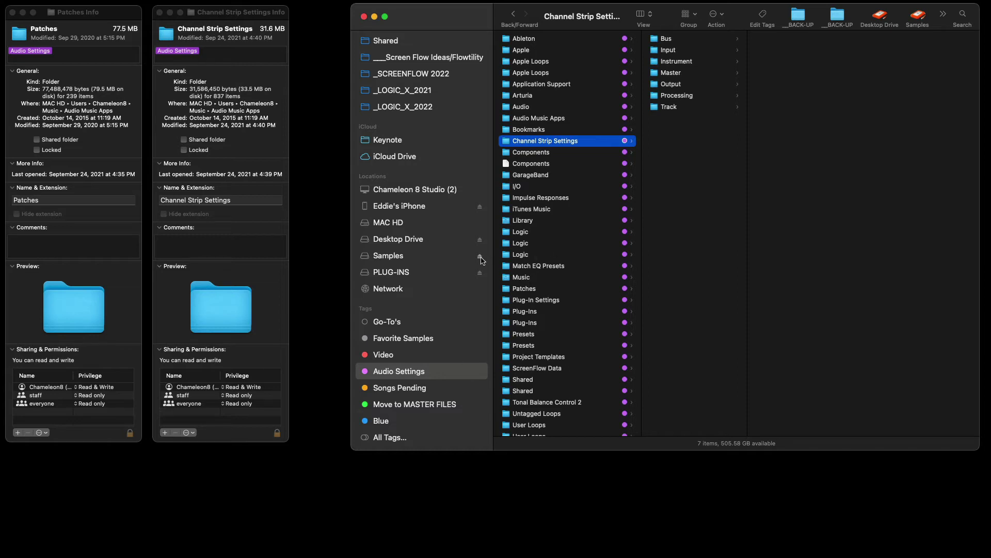
scroll(423, 135, "down", 1)
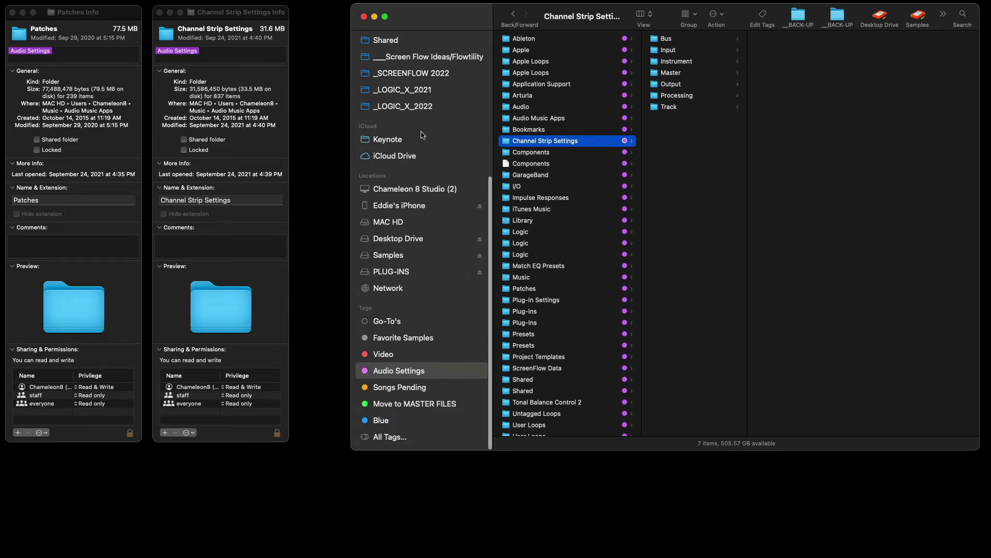
left_click(430, 375)
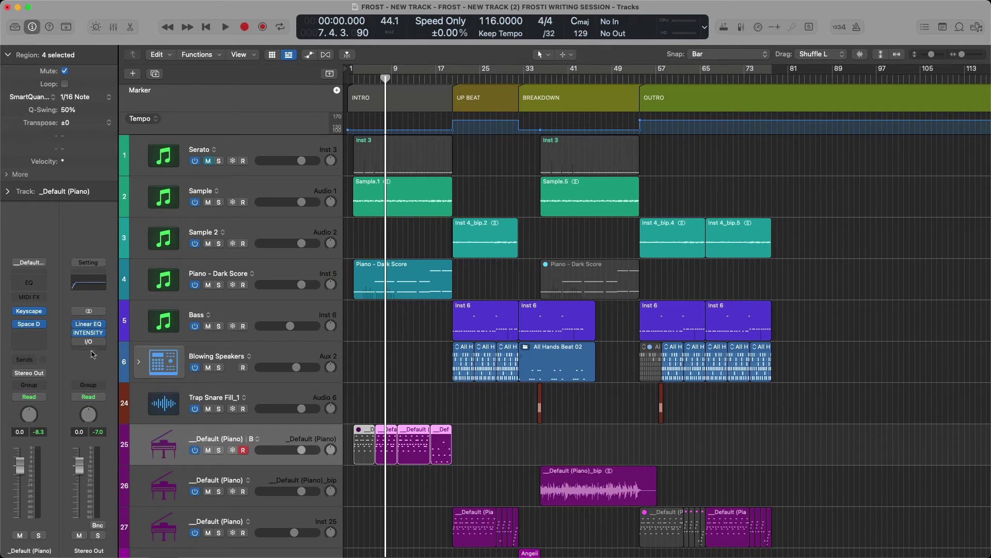
Step: Check the channel strip Setting menu, then show the Library with the __Default (Piano) User Patches
left_click(38, 262)
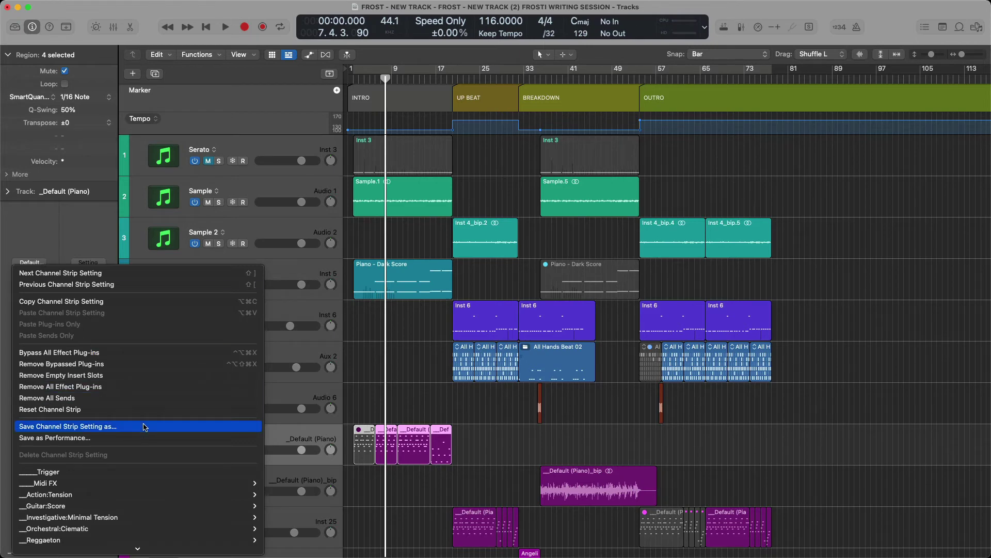
left_click(145, 245)
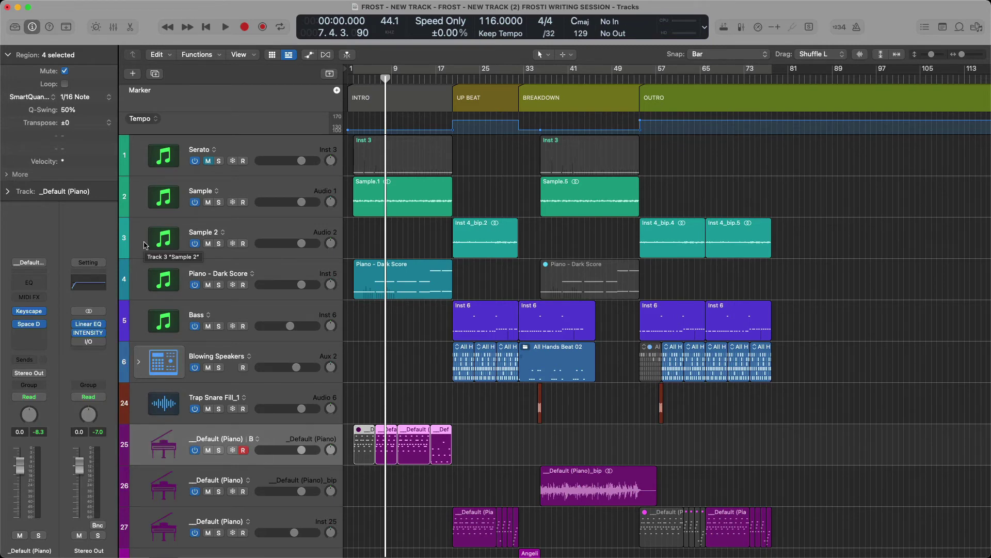
key("y")
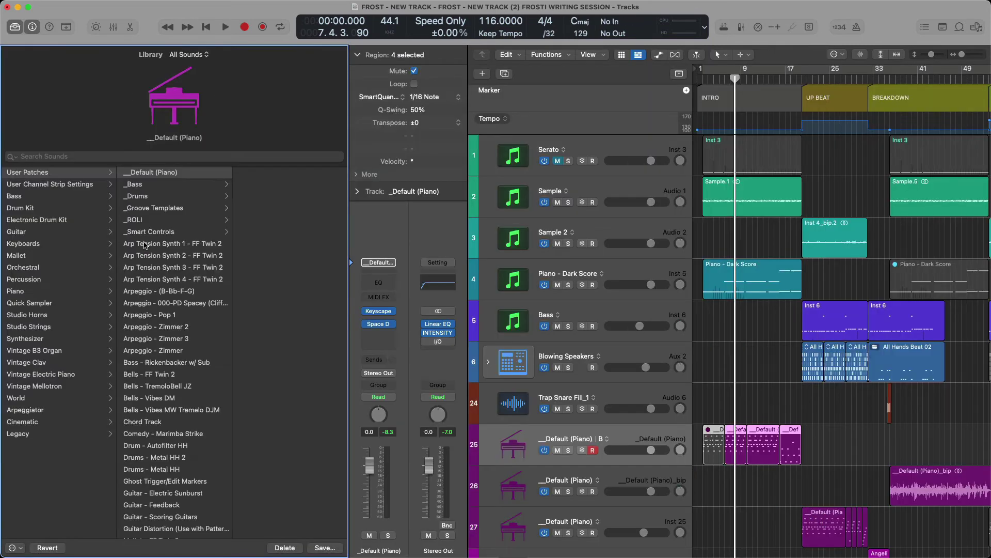
left_click(321, 548)
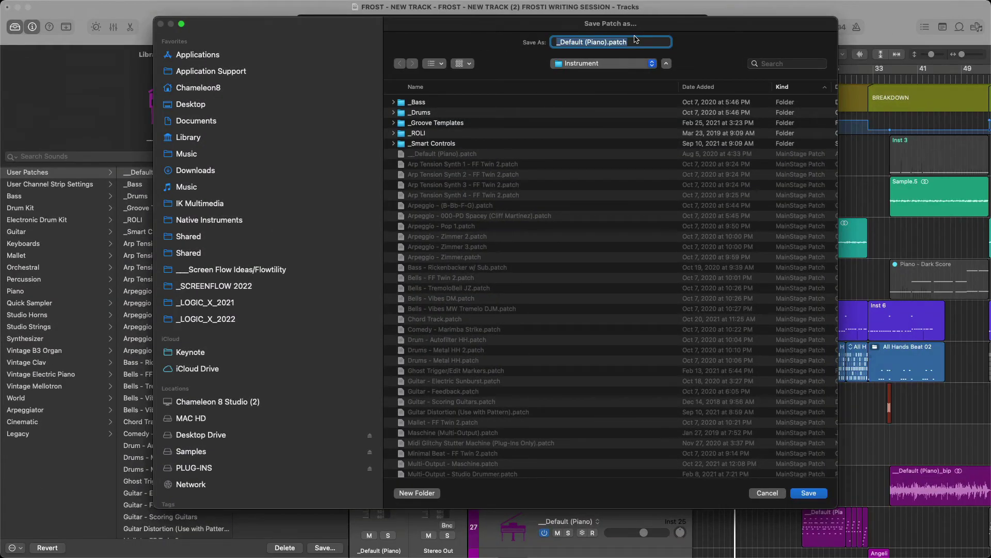
left_click(767, 493)
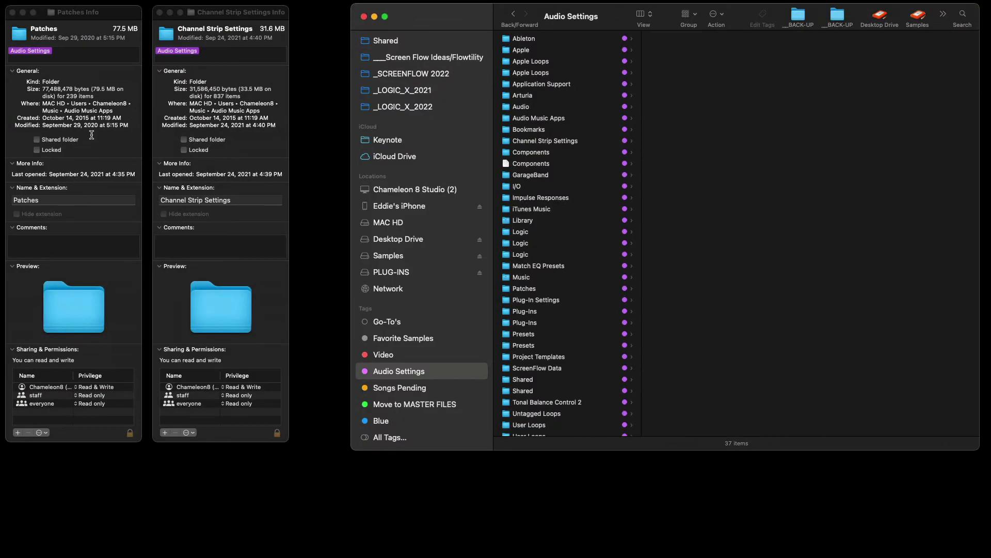
Step: Open Patches › Instrument, select Bass - Rickenbacker w/ Sub.patch and scroll through the patch files
left_click(548, 292)
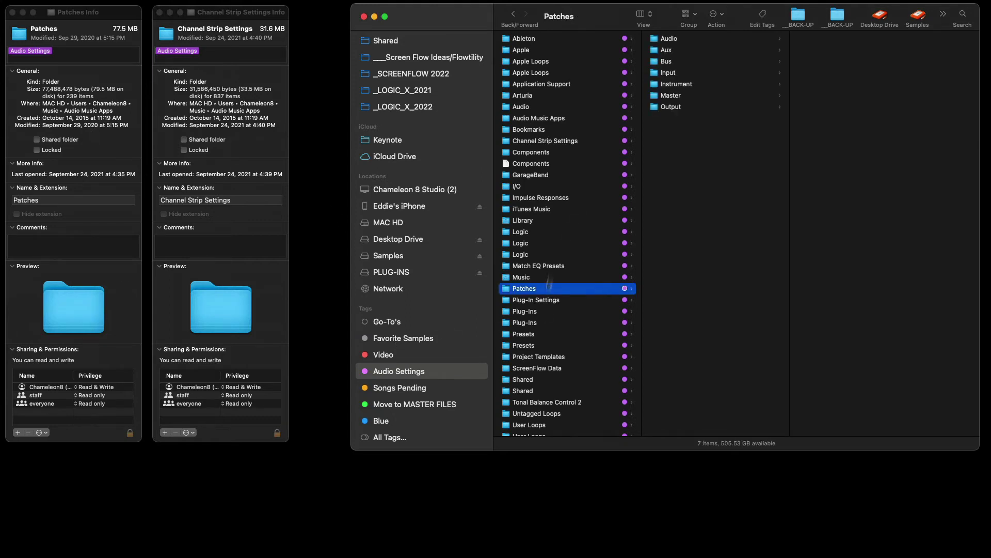
left_click(693, 86)
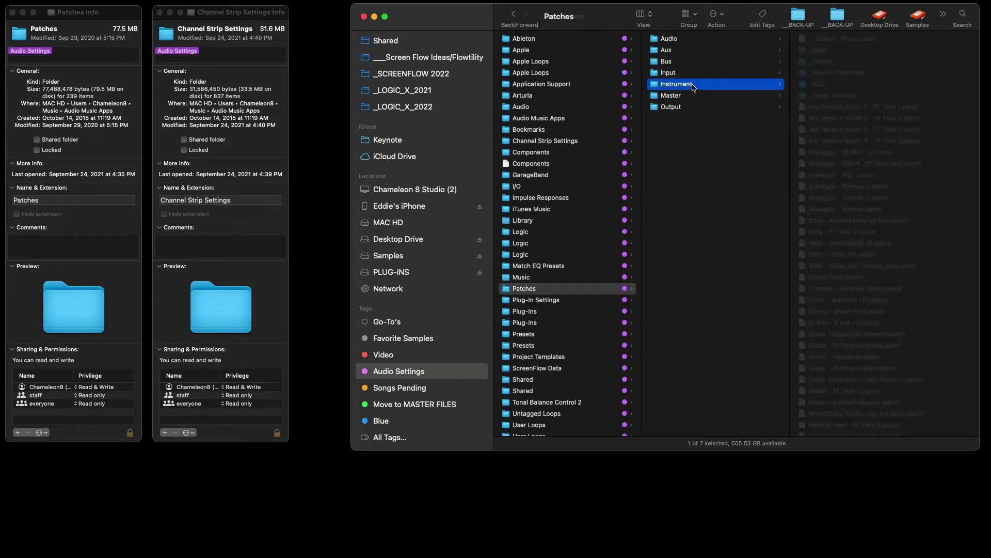
left_click(835, 221)
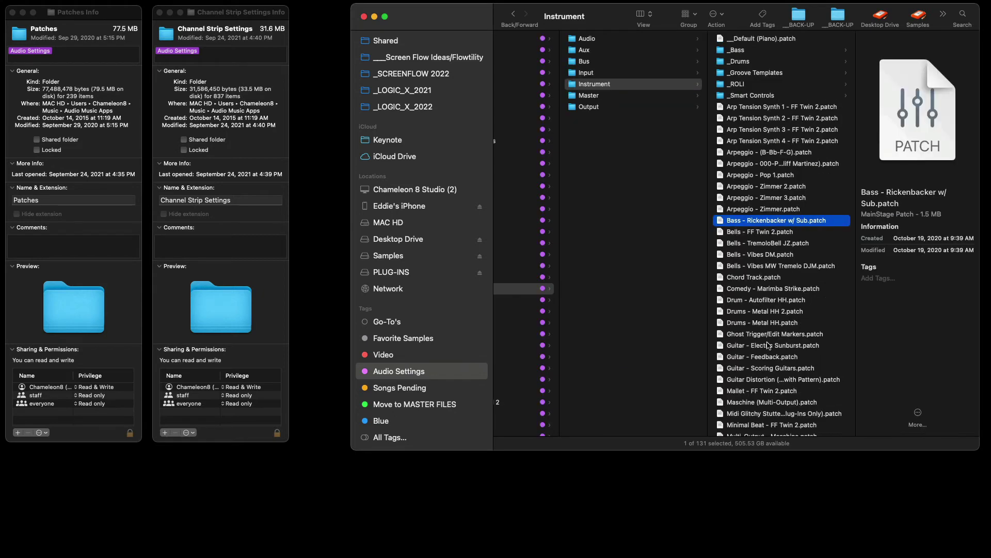
scroll(768, 345, "down", 10)
scroll(768, 345, "down", 6)
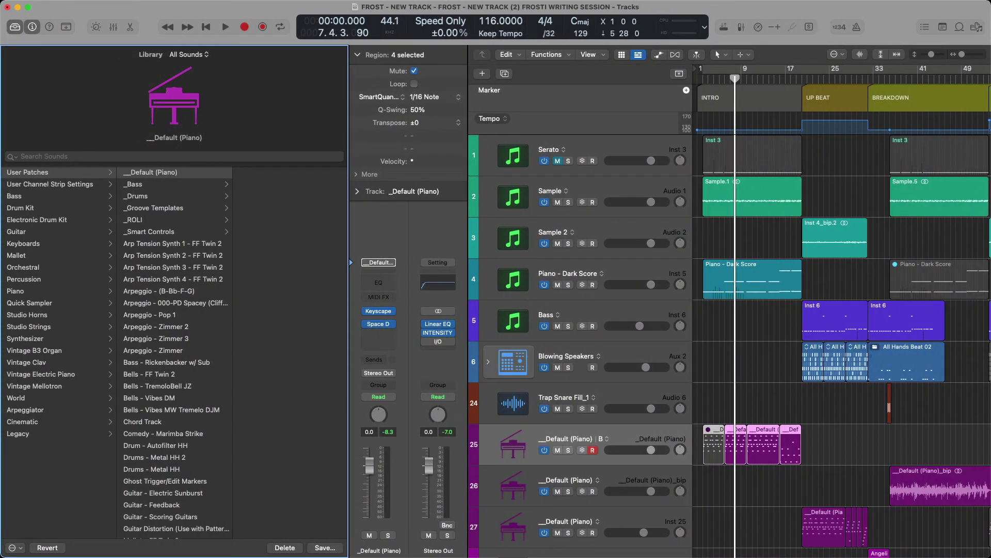
Step: Save the piano track's current sound as a user patch named TESTTTTT
left_click(323, 547)
triple_click(583, 45)
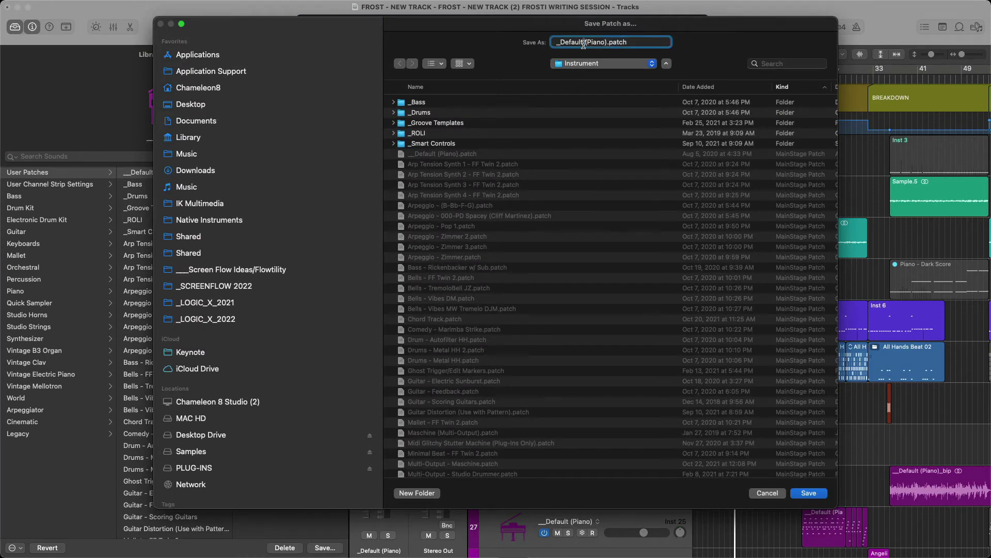
type("TESTTTTT")
key("Return")
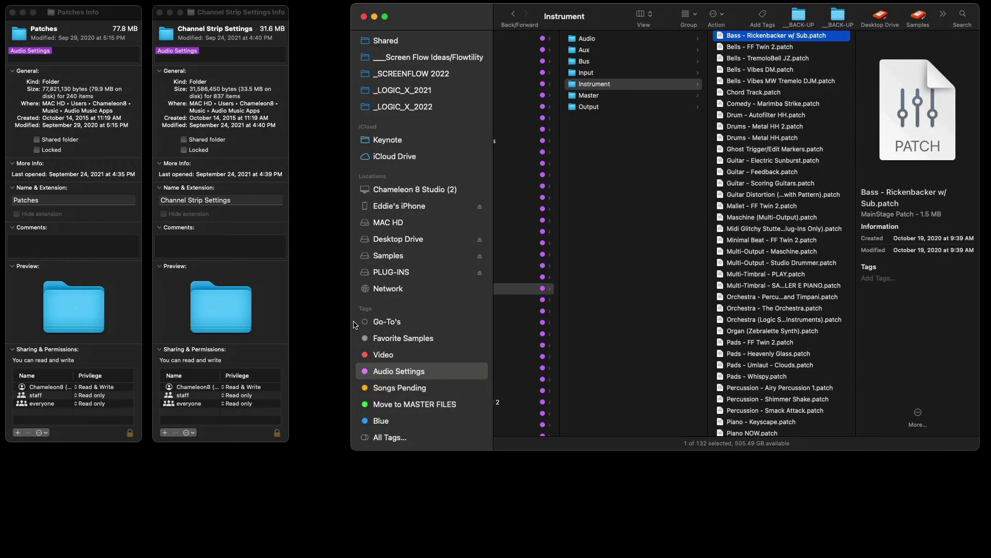
Step: Rename TESTTTTT.patch to TEST.patch in the Instrument folder, then return to Logic Pro
scroll(811, 161, "down", 20)
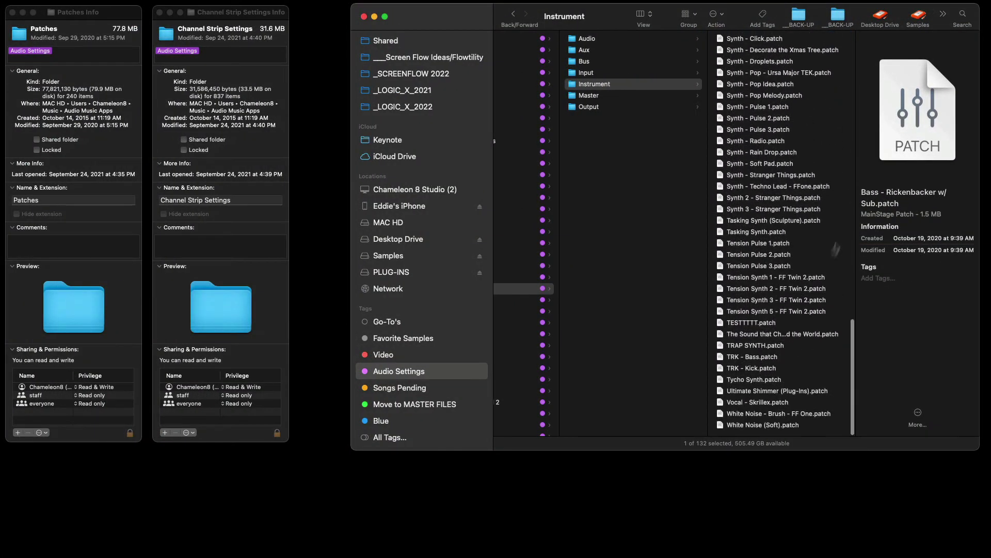
left_click(753, 326)
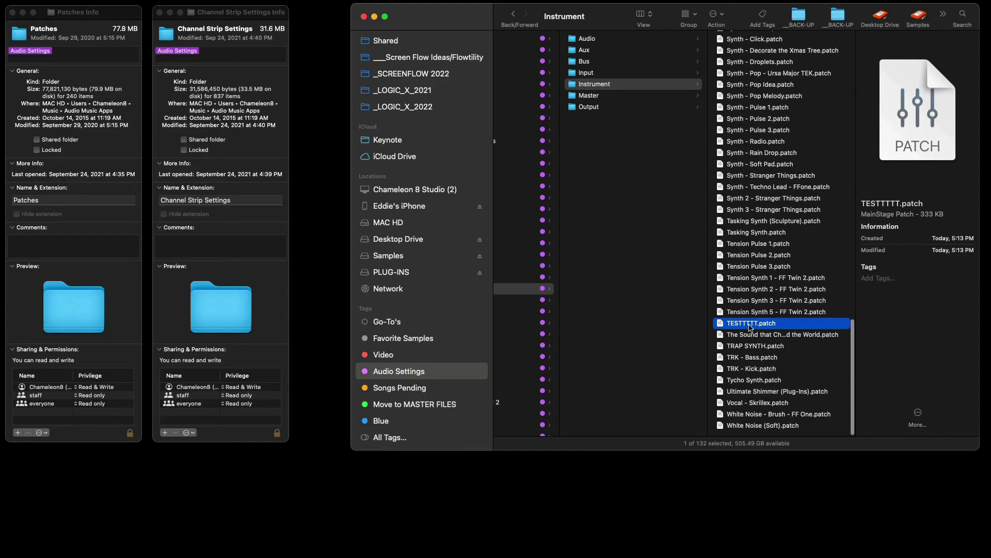
key("Return")
type("TEST")
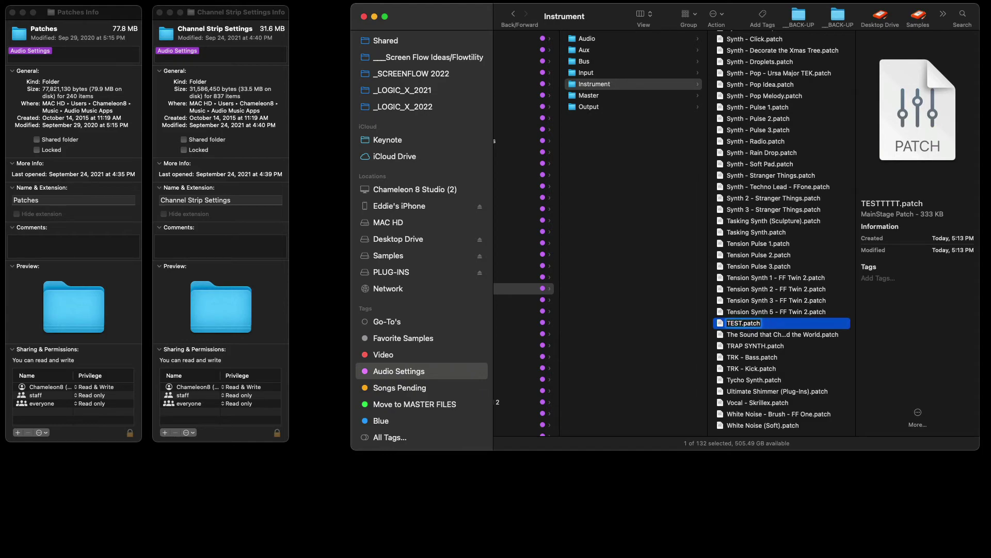
key("Return")
key("super+Tab")
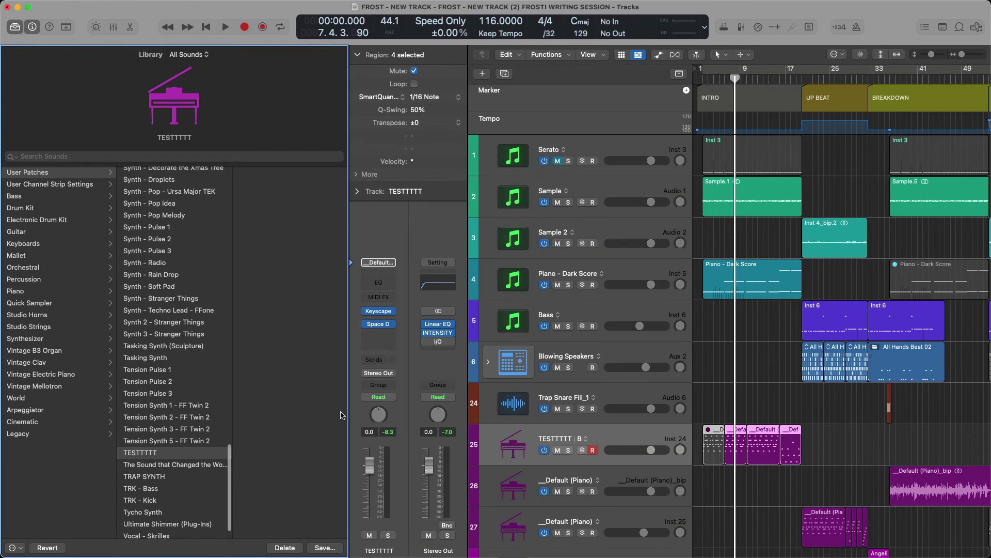
Step: Select the TEST patch in the Library's User Patches and delete it, confirming the dialog
key("y")
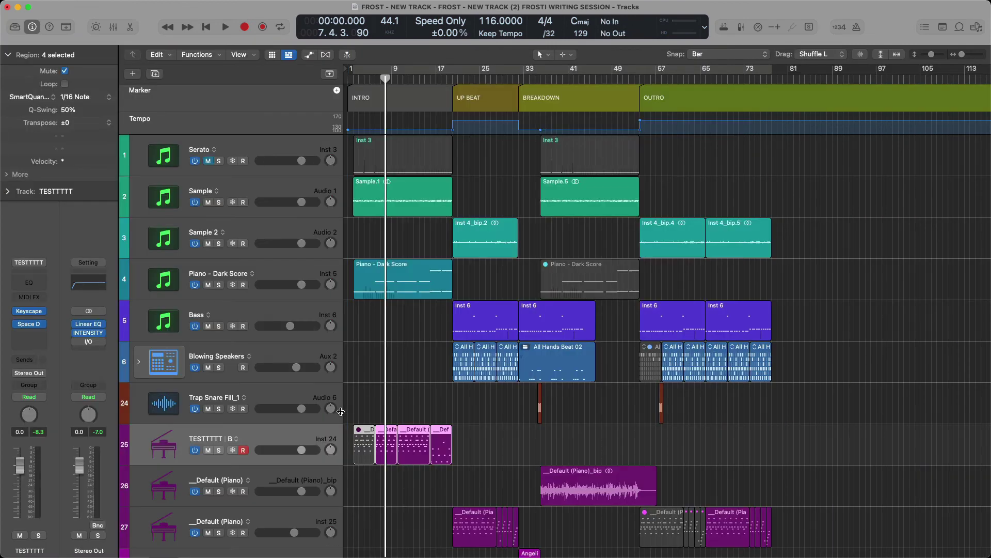
key("y")
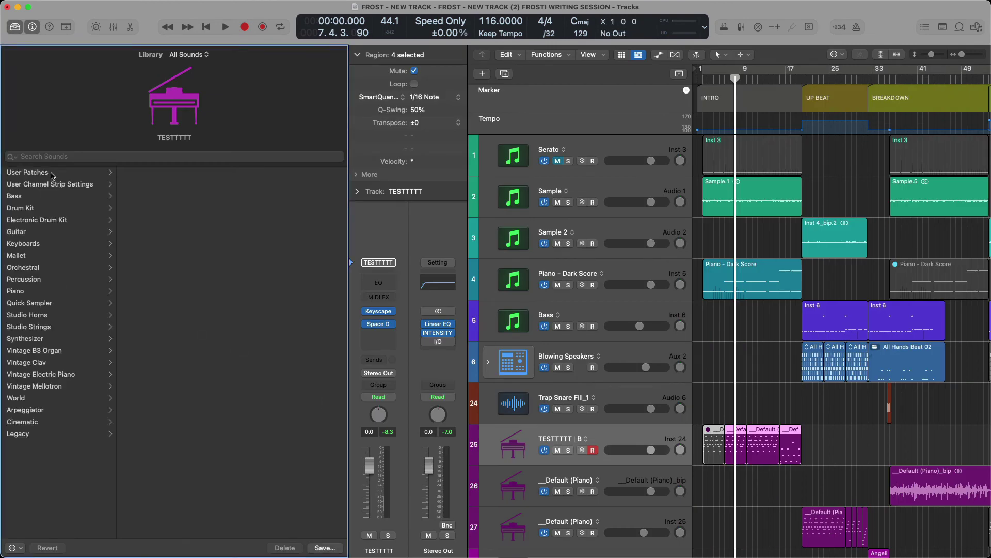
left_click(52, 175)
scroll(166, 465, "down", 15)
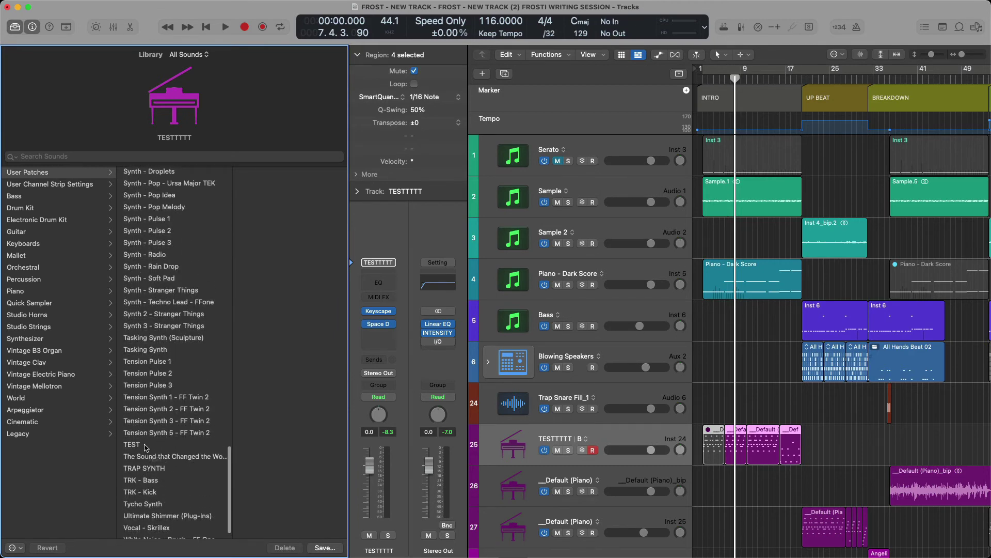
left_click(158, 446)
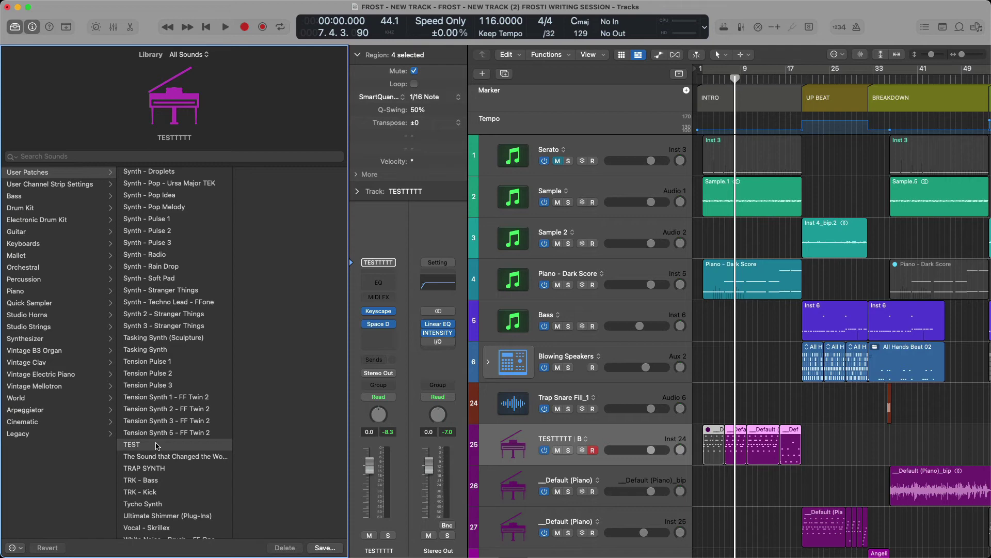
left_click(295, 551)
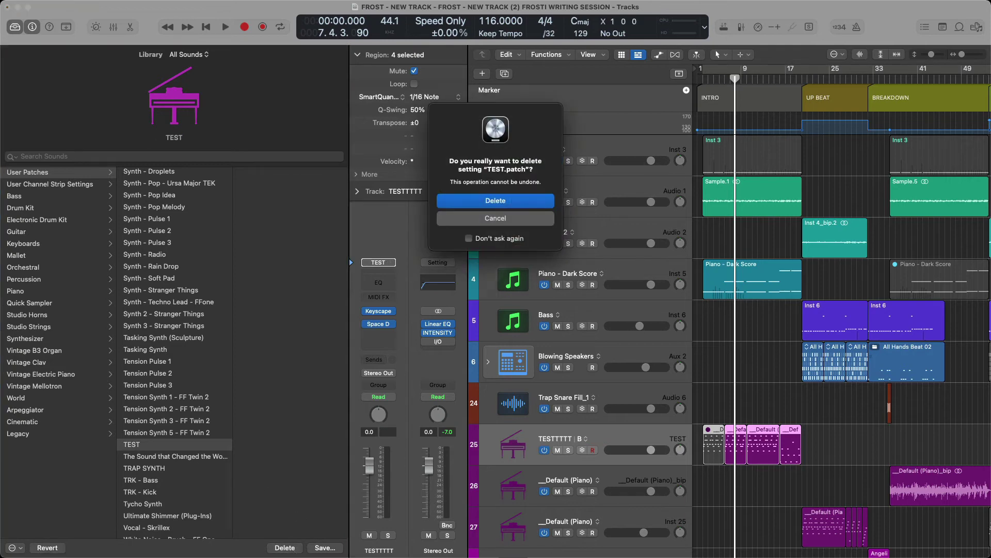
left_click(503, 198)
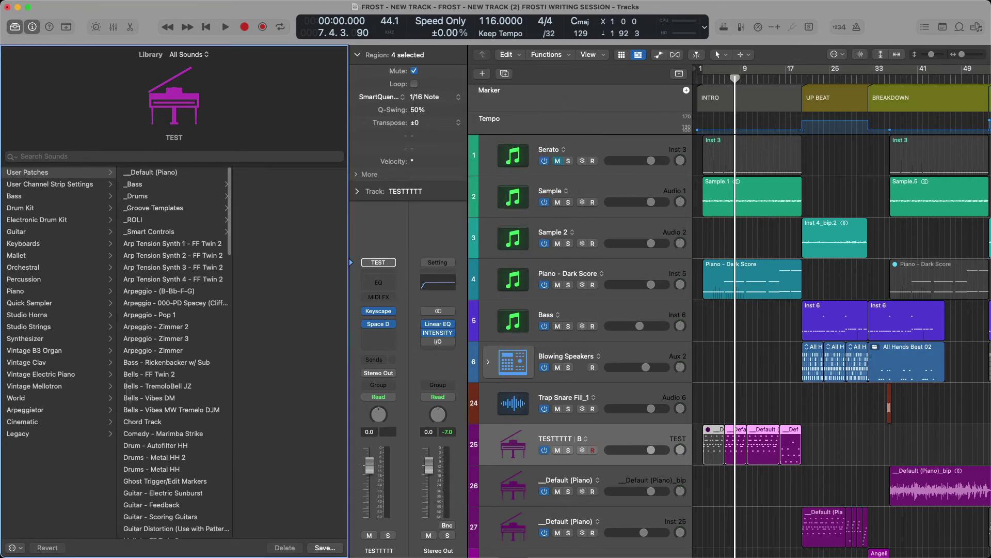
scroll(187, 362, "down", 20)
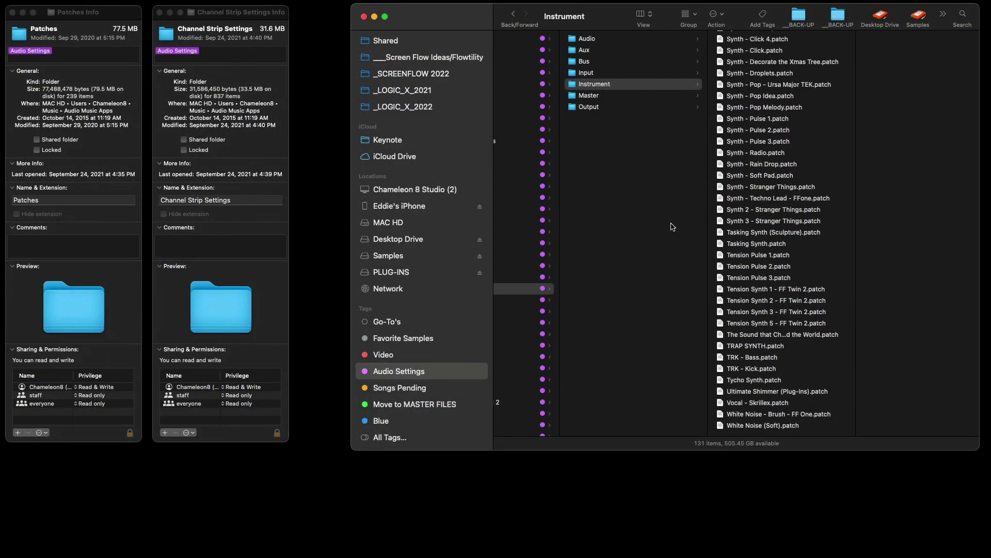
Step: Open the Instrument patch folder and scroll its .patch files to confirm TEST.patch is gone
left_click(619, 83)
scroll(764, 310, "down", 20)
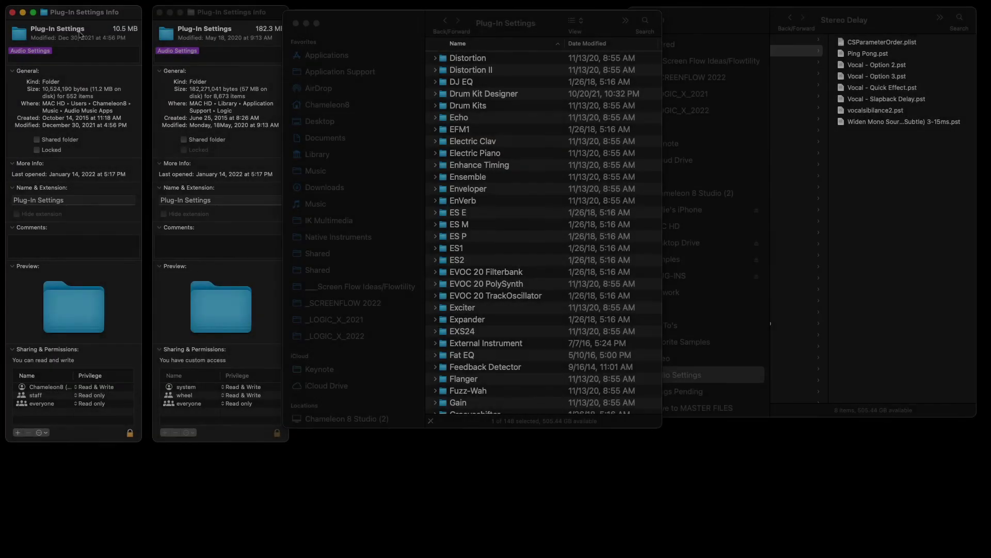
Step: Bring the second Plug-In Settings Info window forward and highlight the Library part of its location
left_click(216, 13)
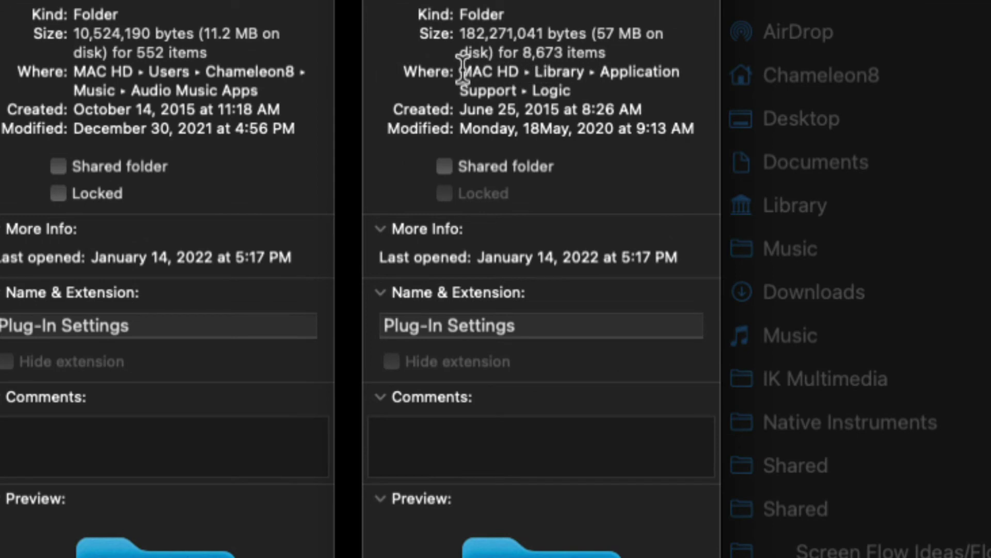
left_click_drag(462, 67, 599, 64)
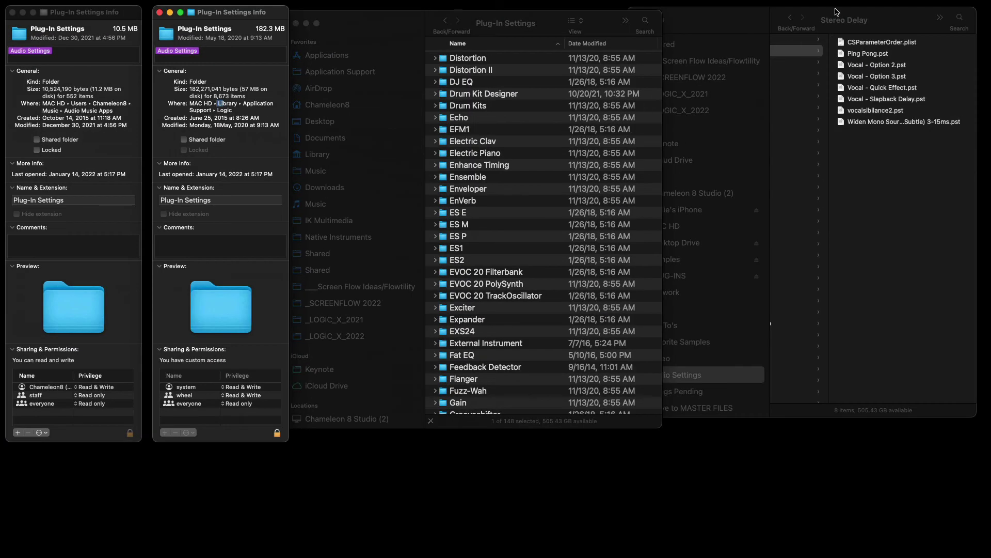
Step: Show the eight Stereo Delay preset files under Plug-In Settings in Finder, then return to Logic Pro
left_click(836, 10)
scroll(815, 74, "left", 5)
scroll(813, 196, "left", 5)
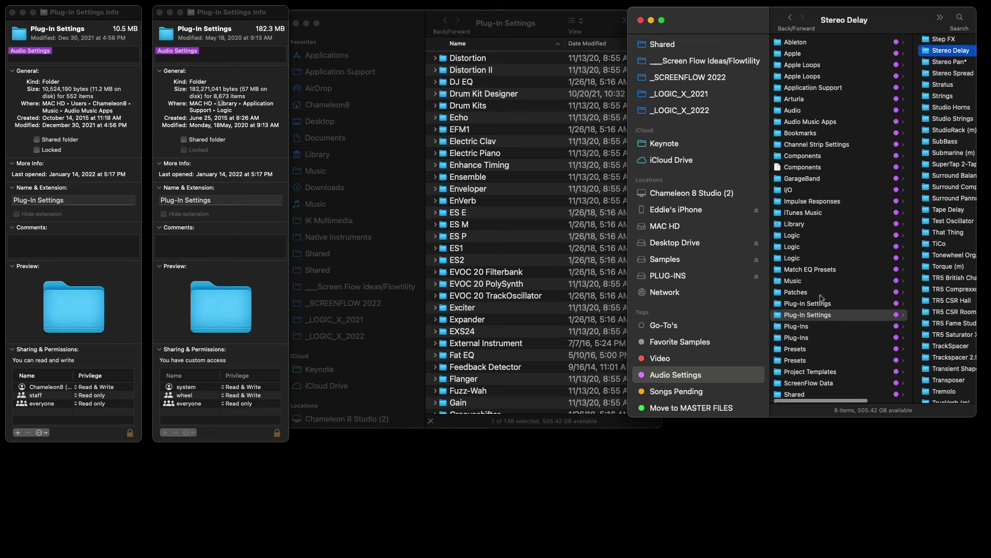
scroll(828, 50, "right", 5)
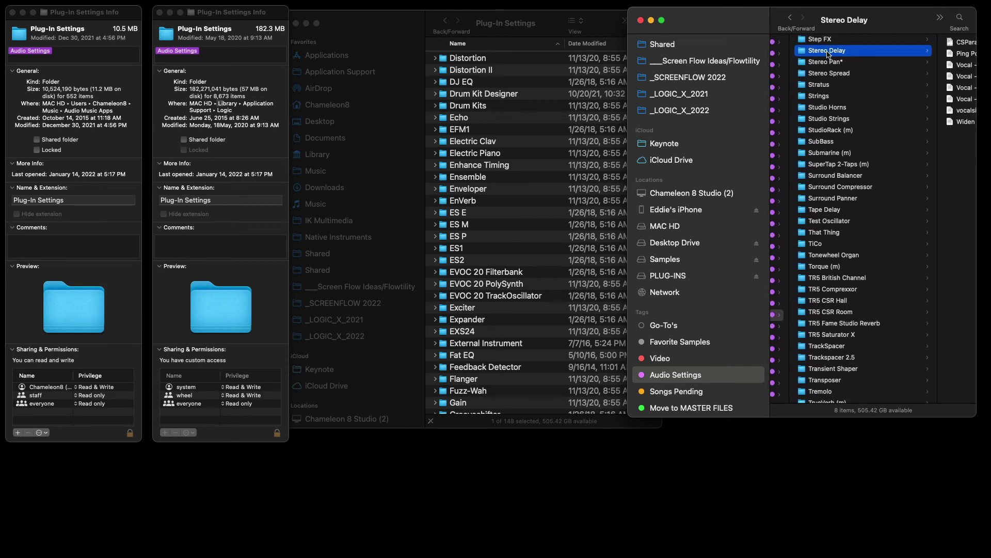
scroll(828, 53, "up", 20)
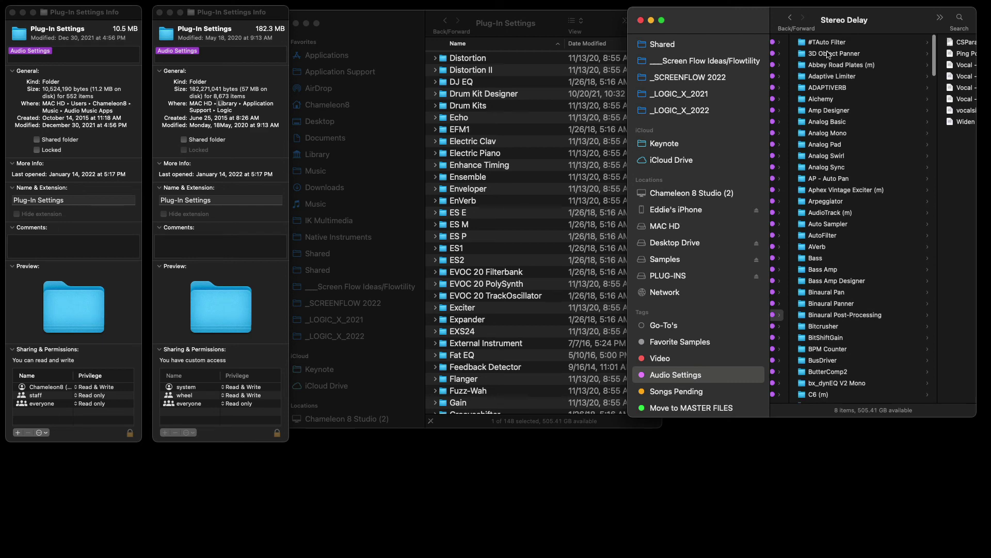
scroll(872, 233, "down", 15)
scroll(871, 232, "down", 15)
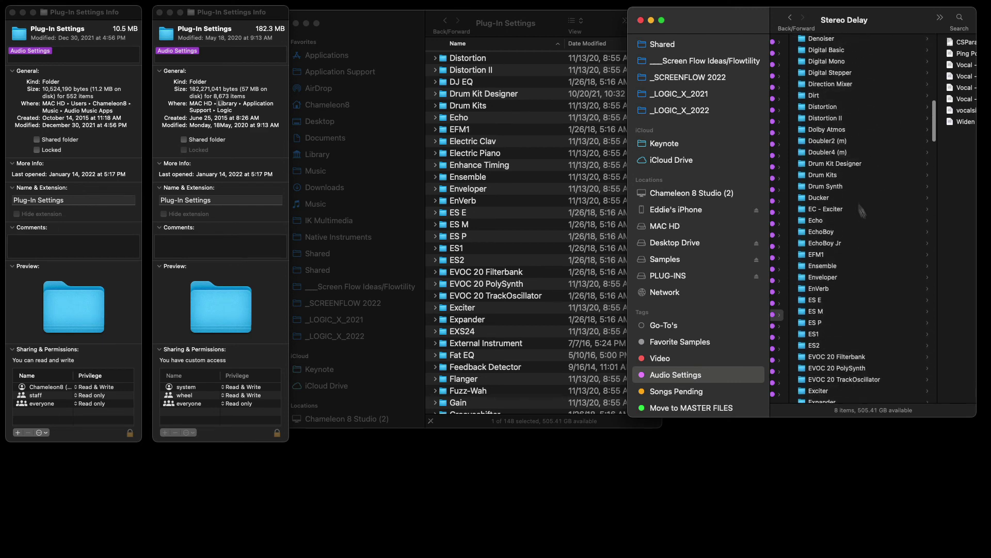
scroll(850, 310, "down", 12)
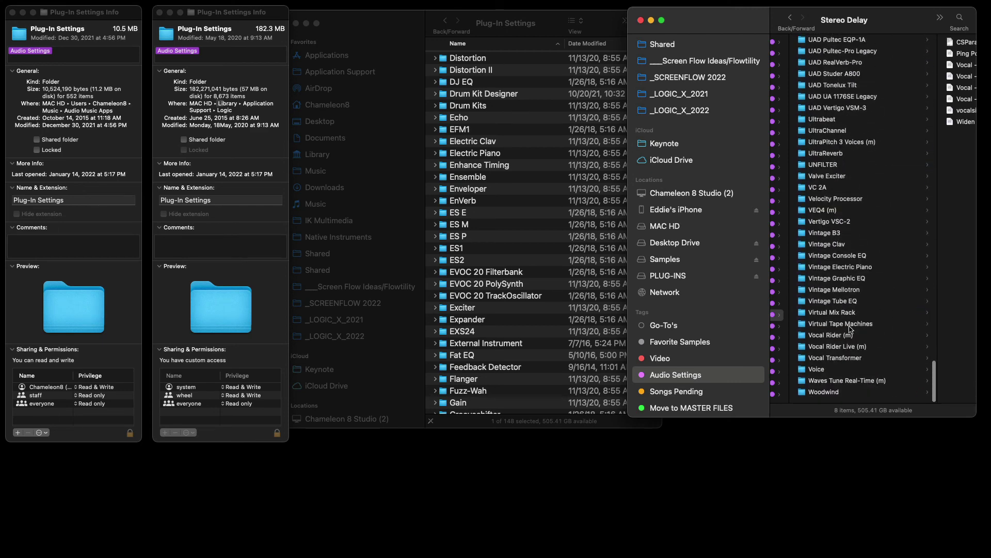
scroll(856, 81, "right", 3)
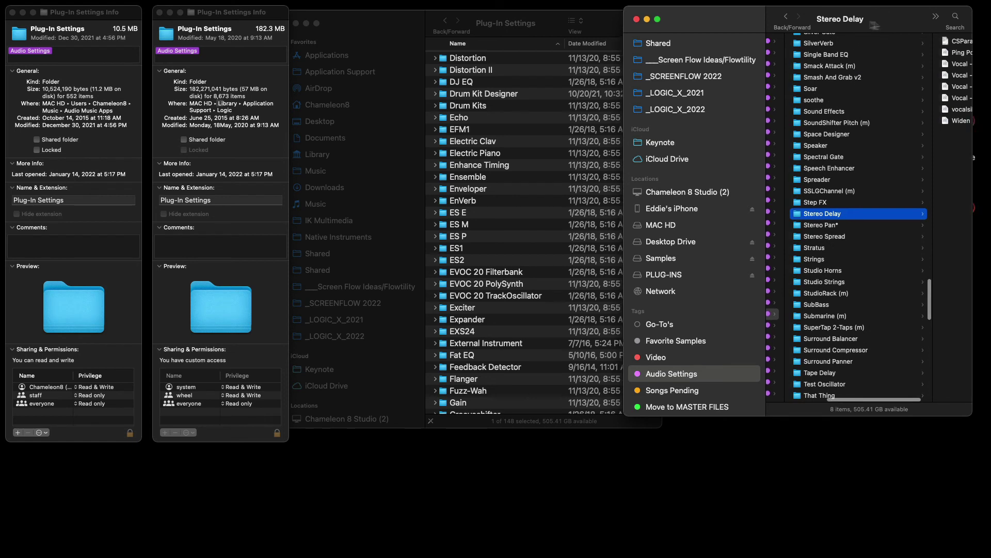
left_click_drag(877, 19, 801, 22)
scroll(842, 103, "right", 1)
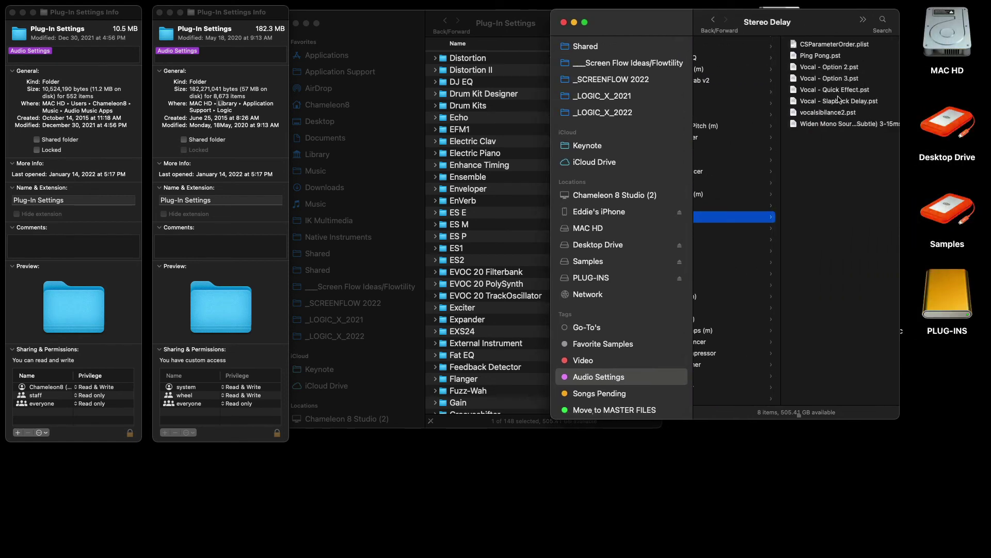
key("ctrl+Left")
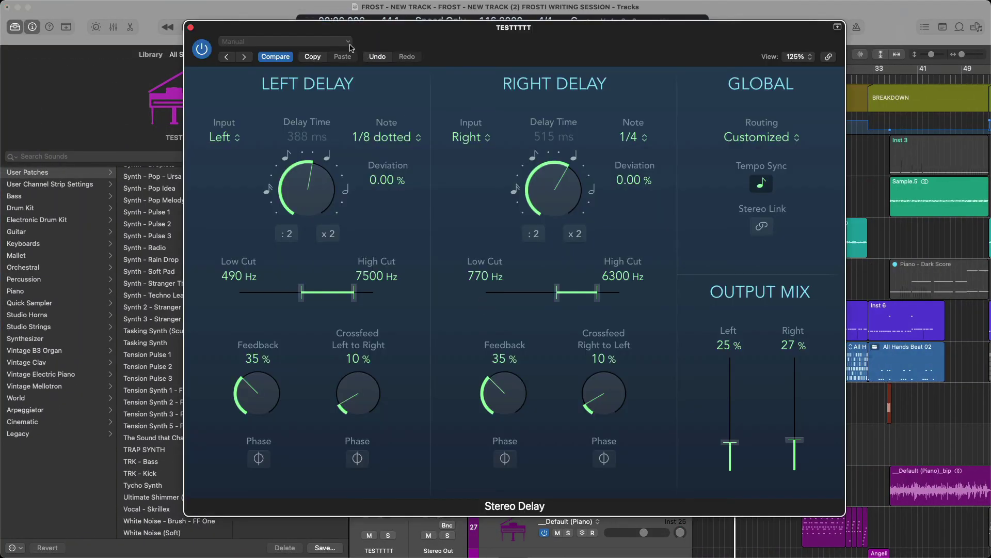
Step: Save the Stereo Delay's current settings as a new preset named TEST
left_click(350, 45)
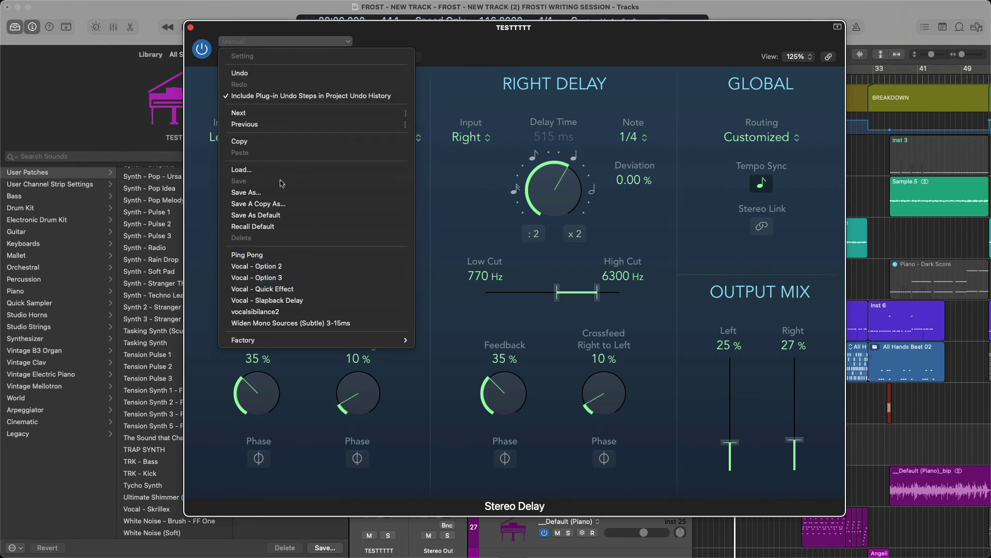
left_click(281, 199)
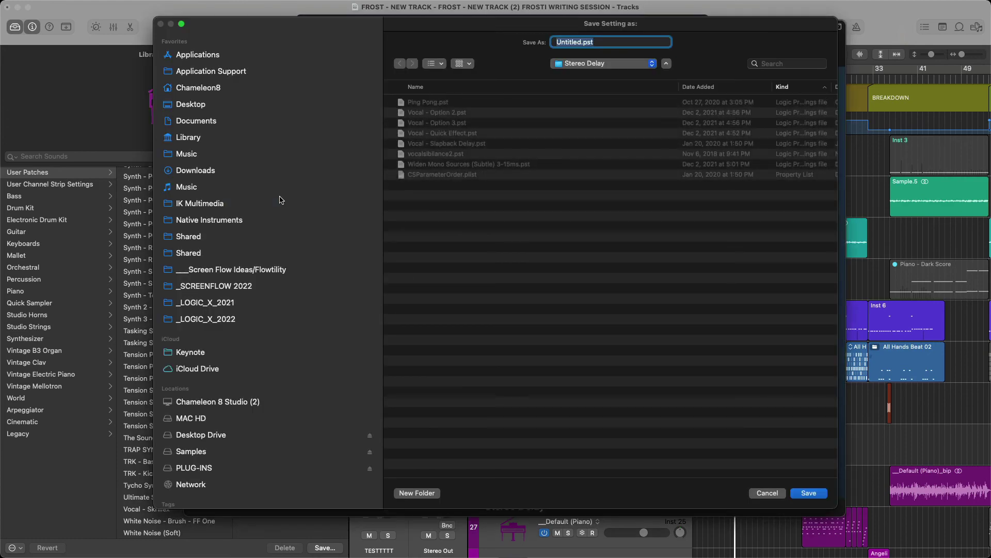
type("TEST")
key("Return")
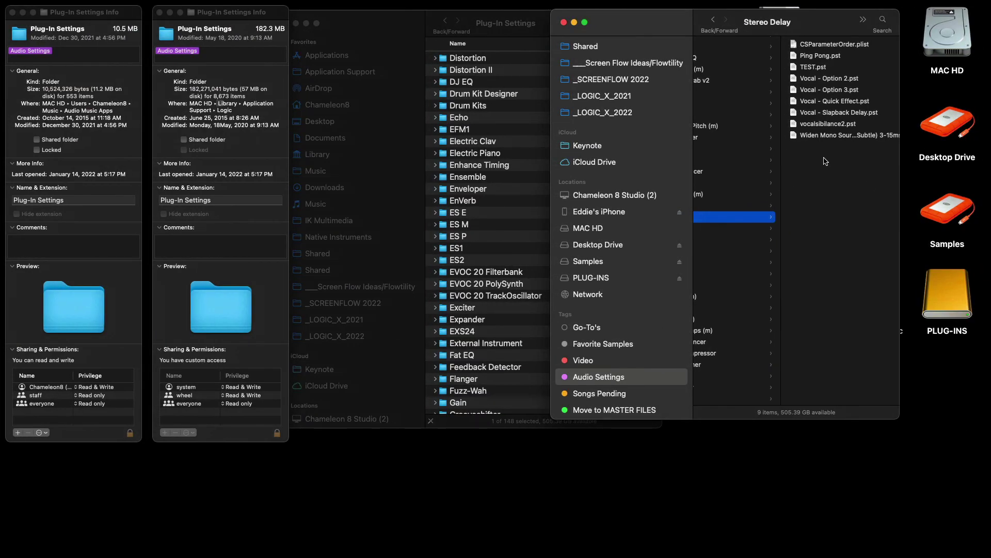
Step: Trash TEST.pst from the Stereo Delay presets folder, leaving Vocal - Option 2.pst selected
left_click(812, 67)
scroll(774, 77, "left", 5)
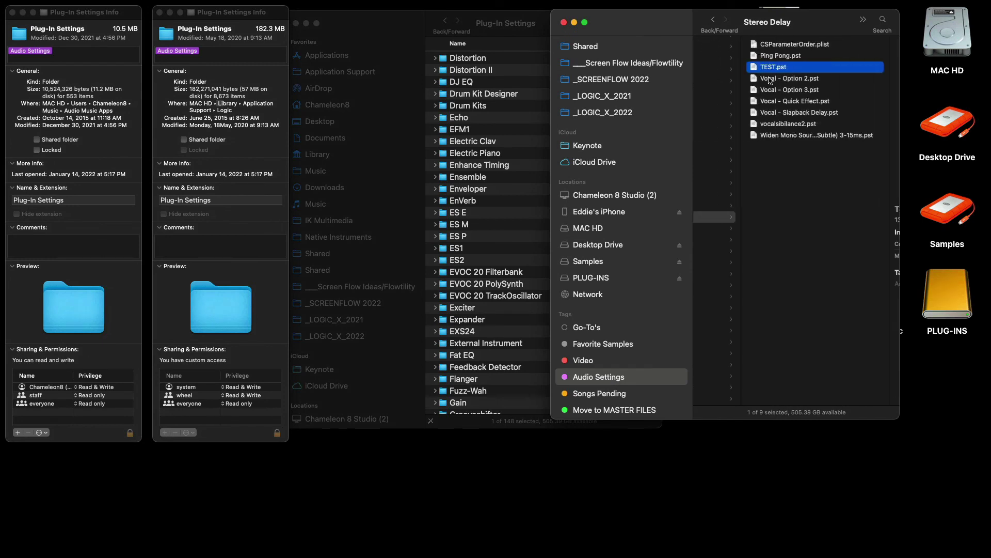
left_click(769, 78)
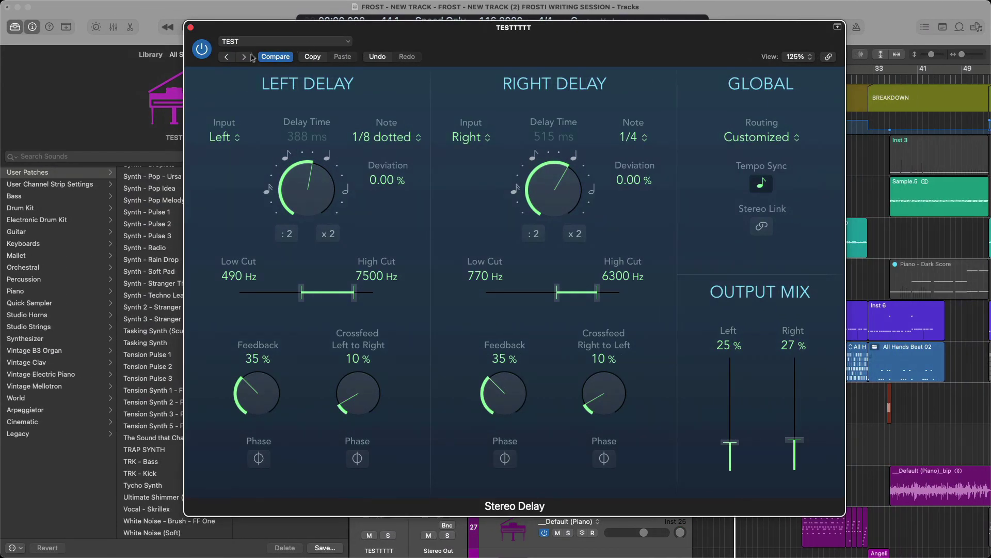
Step: Clear the delay insert slot to No Plug-in and reinsert Stereo Delay in stereo
left_click(191, 27)
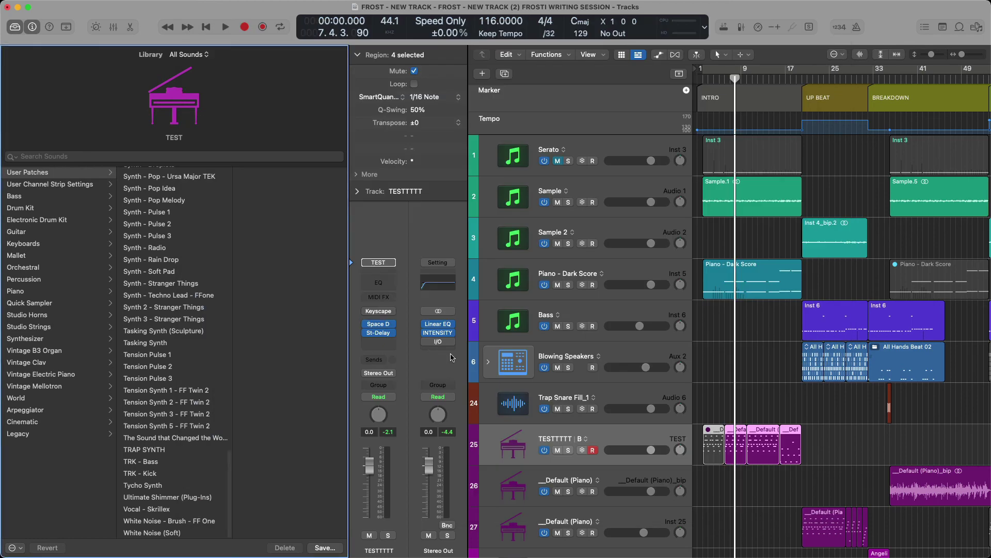
left_click(394, 334)
left_click(394, 335)
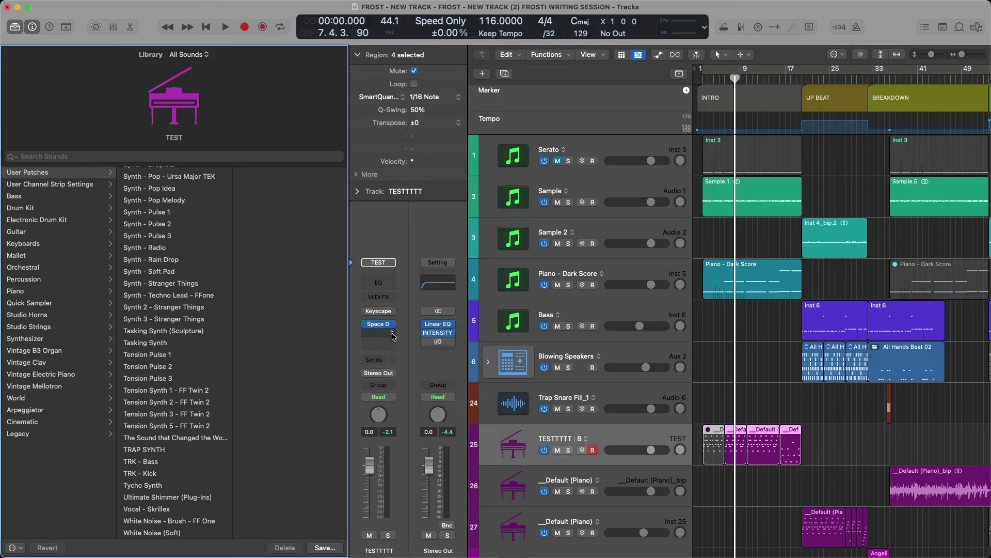
left_click(392, 334)
mouse_move(402, 363)
left_click(479, 361)
left_click_drag(510, 64, 475, 49)
Step: Check that the Stereo Delay preset list no longer offers TEST, then close the plug-in window
left_click(269, 51)
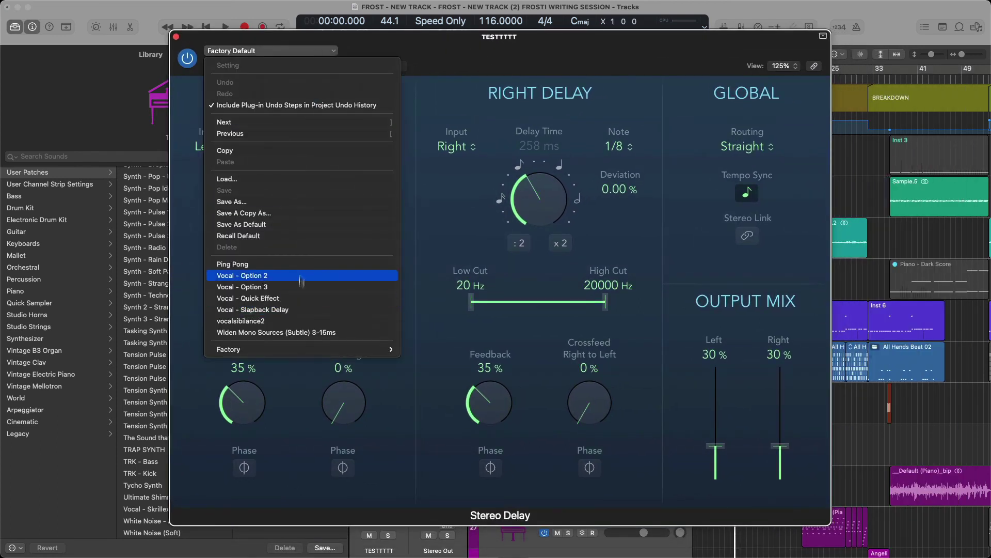
left_click(177, 40)
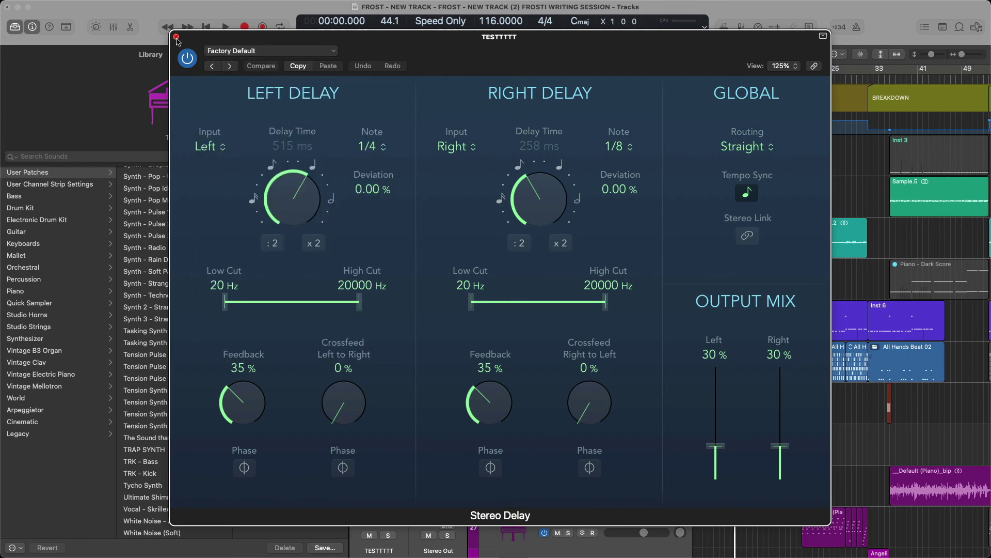
left_click(176, 37)
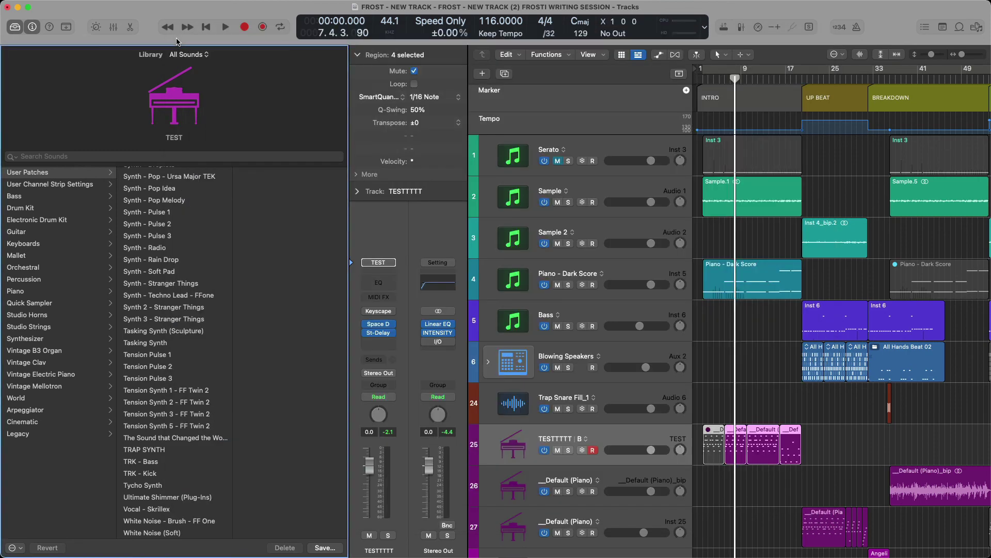